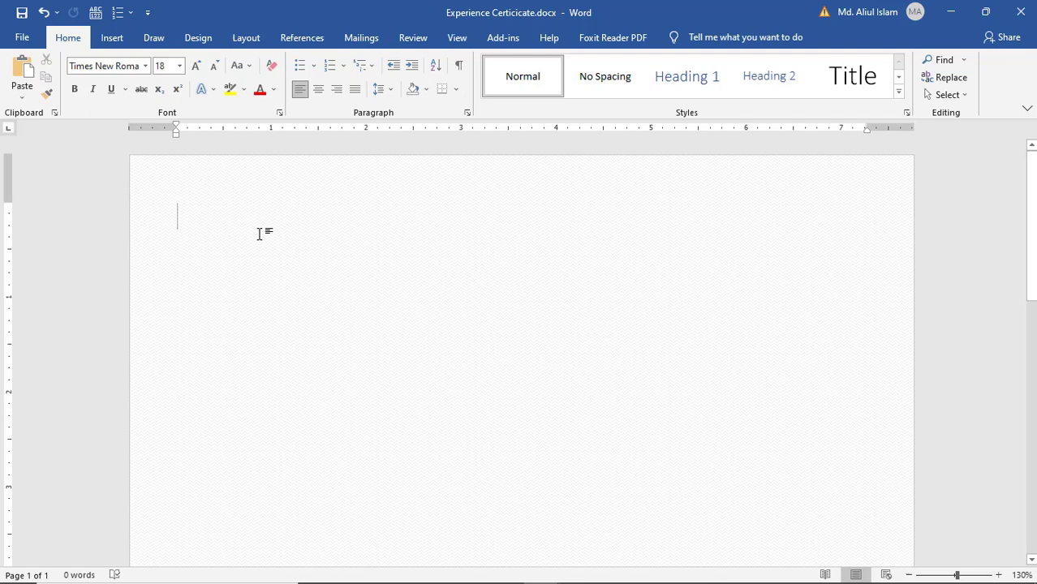
# - Type the heading 'Online IT University' and an address line ending with the contact's e-mail address
pyautogui.write('Online')
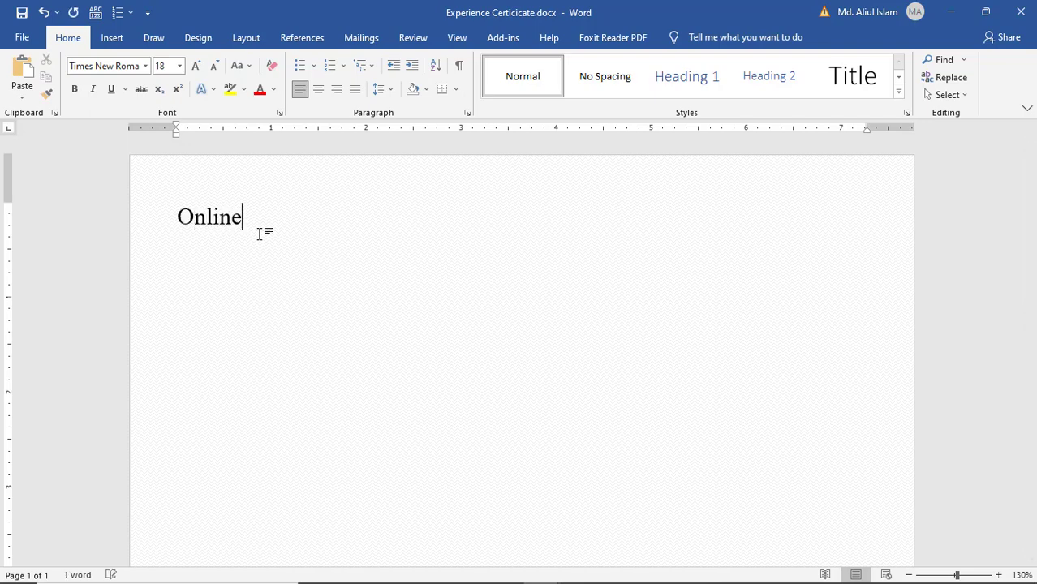
pyautogui.write(' IT Un')
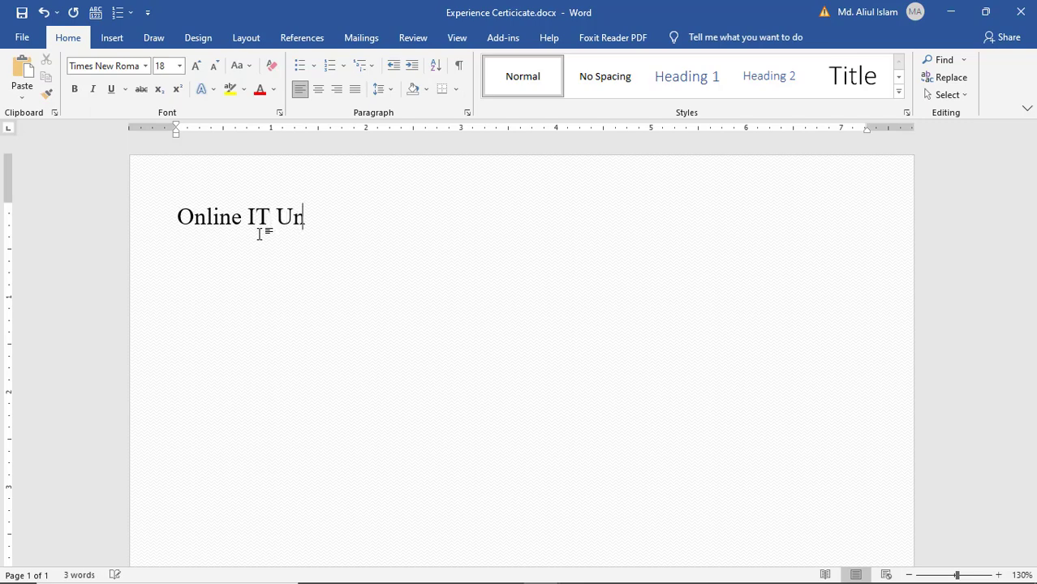
pyautogui.write('iversity')
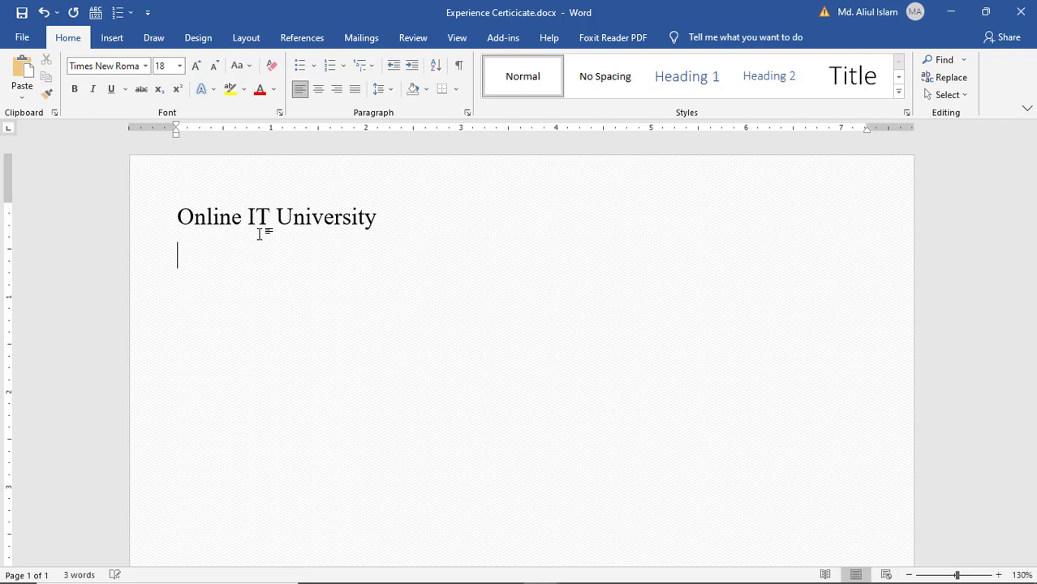
pyautogui.write('Addre')
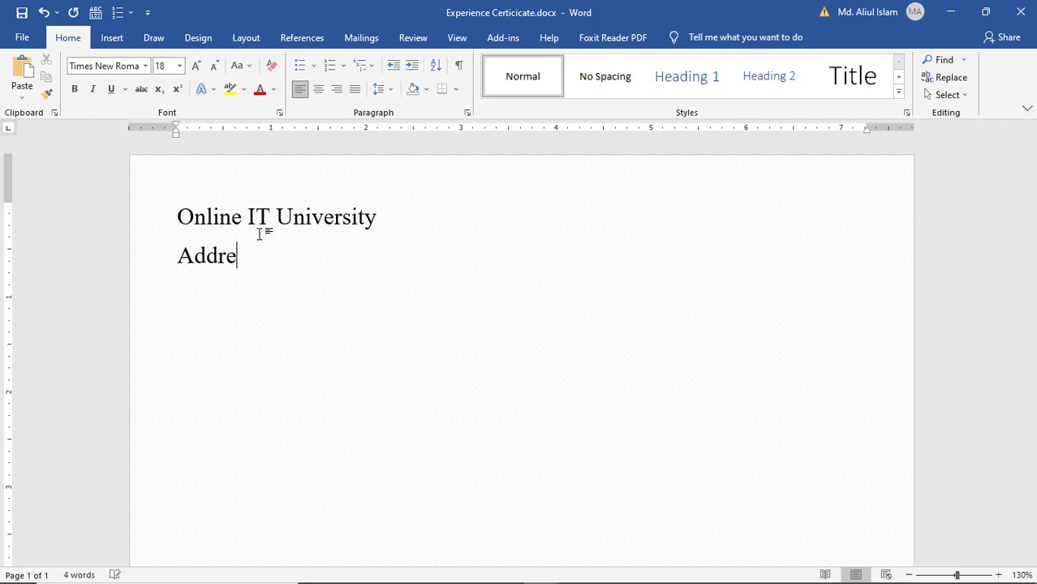
pyautogui.write('ss: Dhanmond')
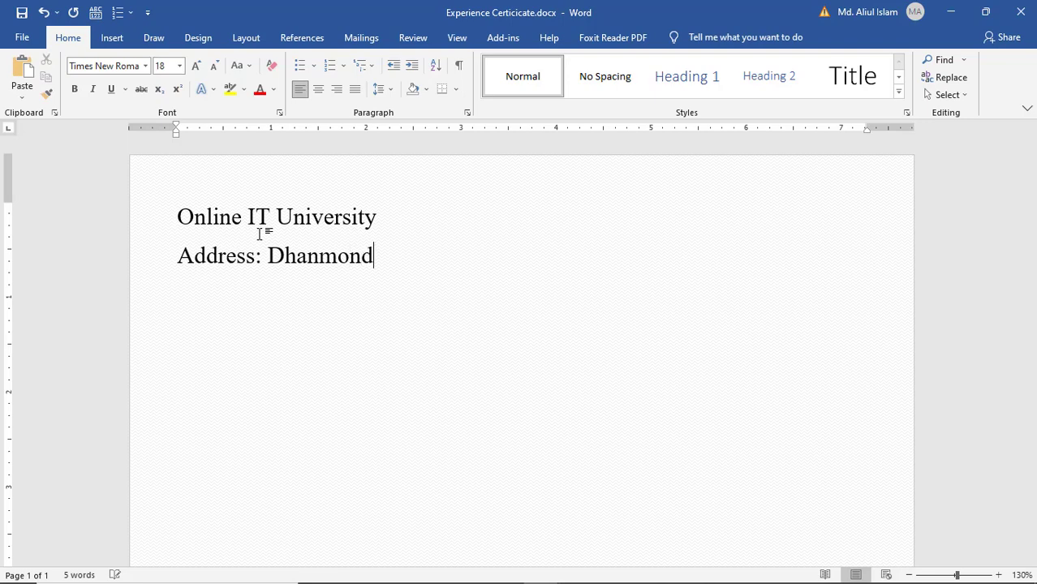
pyautogui.write('i, Dhka')
pyautogui.press('BackSpace')
pyautogui.press('BackSpace')
pyautogui.write('a')
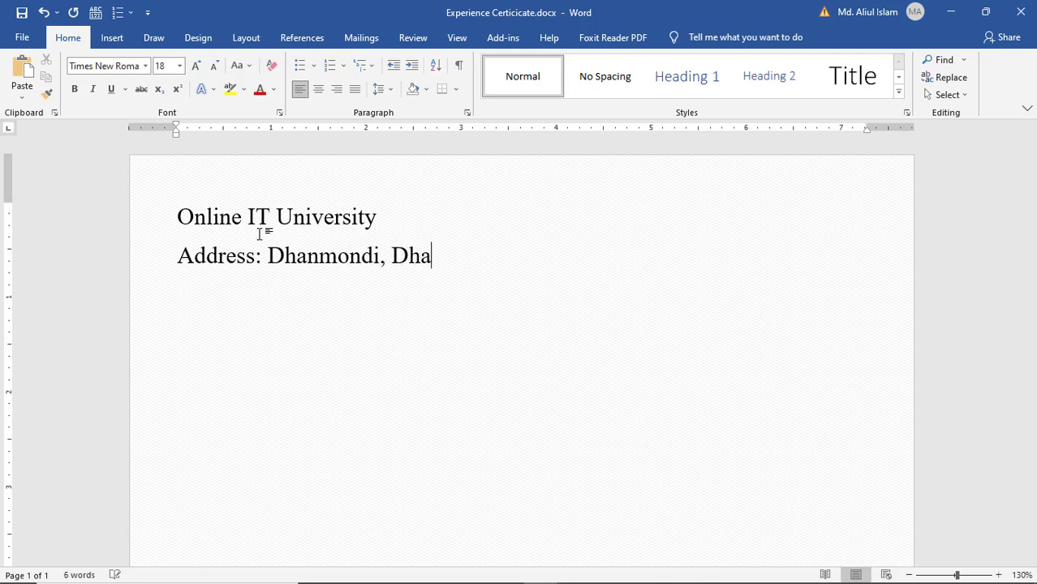
pyautogui.write('ka-1205')
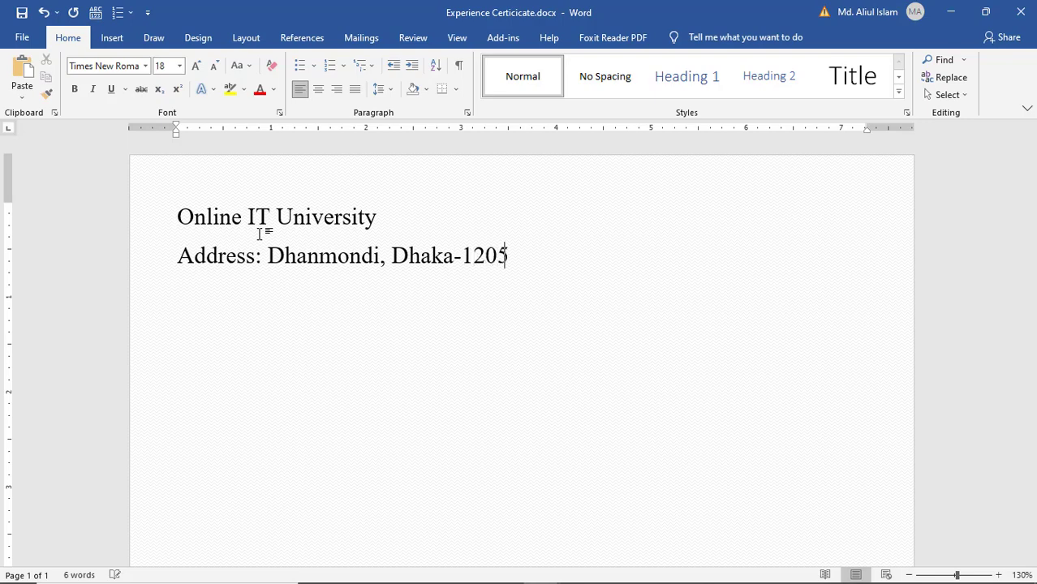
pyautogui.write('. Email.')
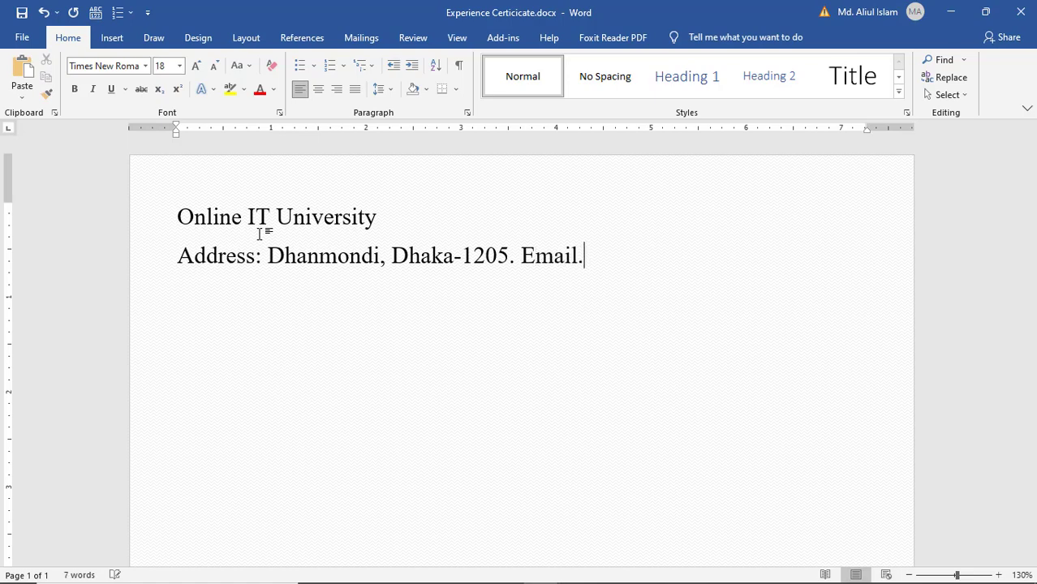
pyautogui.press('BackSpace')
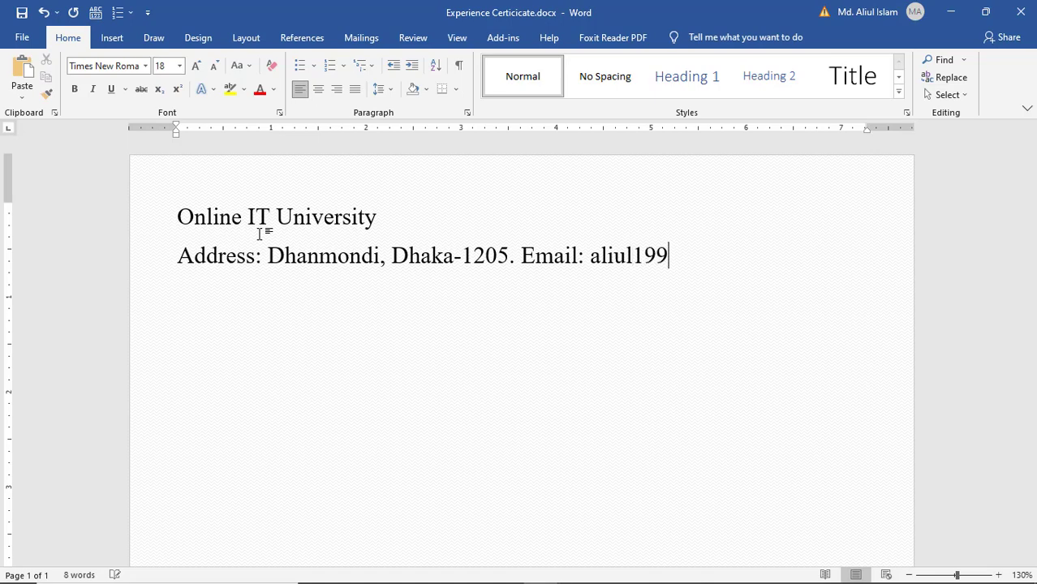
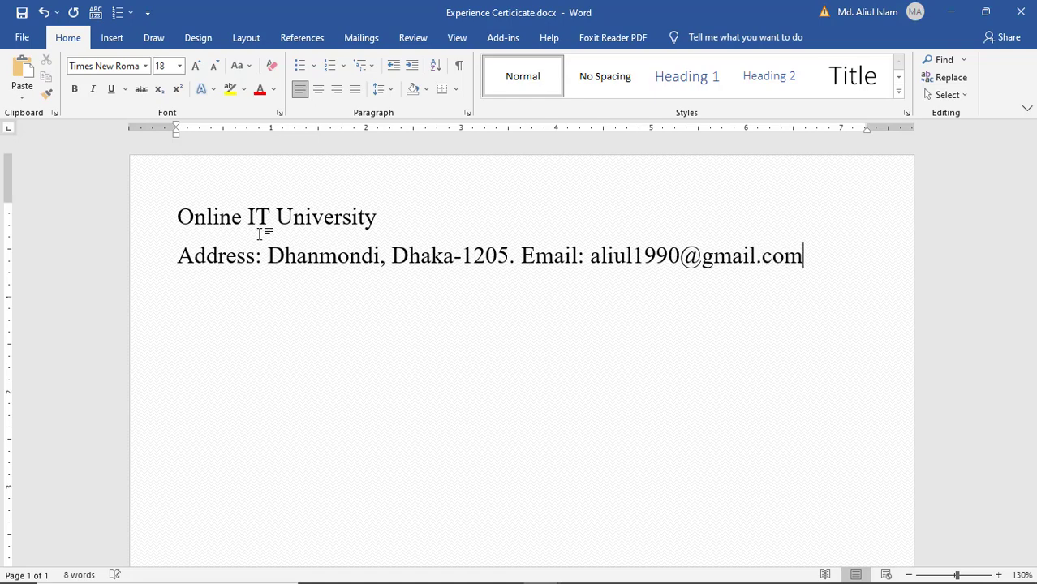
pyautogui.press('Return')
pyautogui.press('Return')
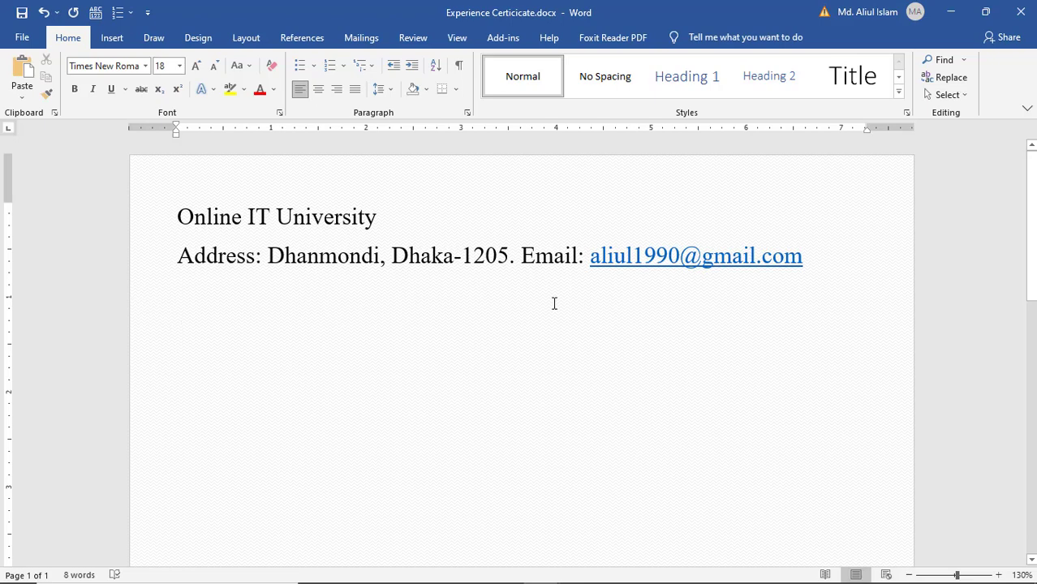
# - Draw a straight line across the page just below the address line
pyautogui.click(113, 45)
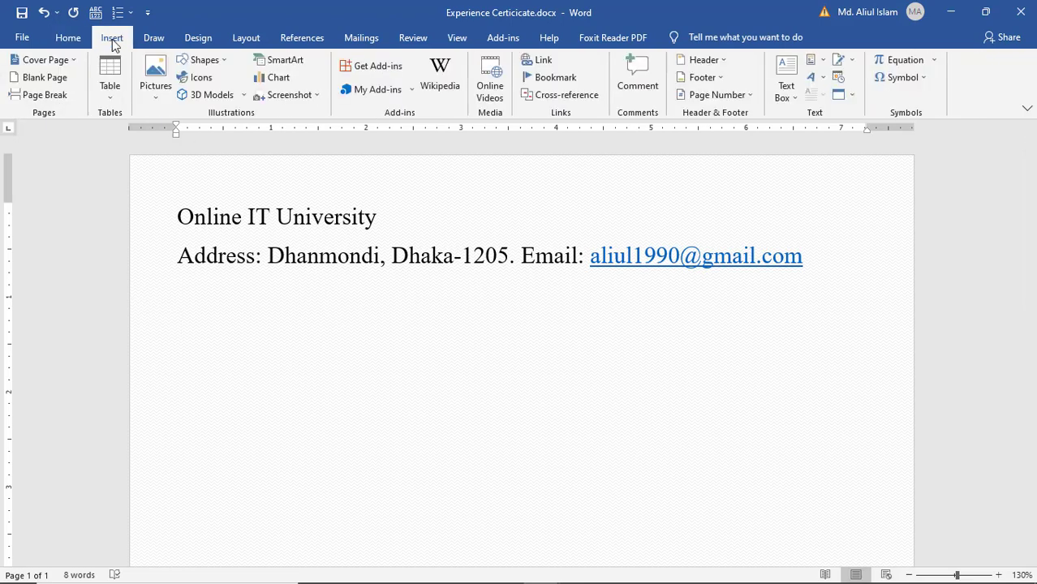
pyautogui.click(205, 61)
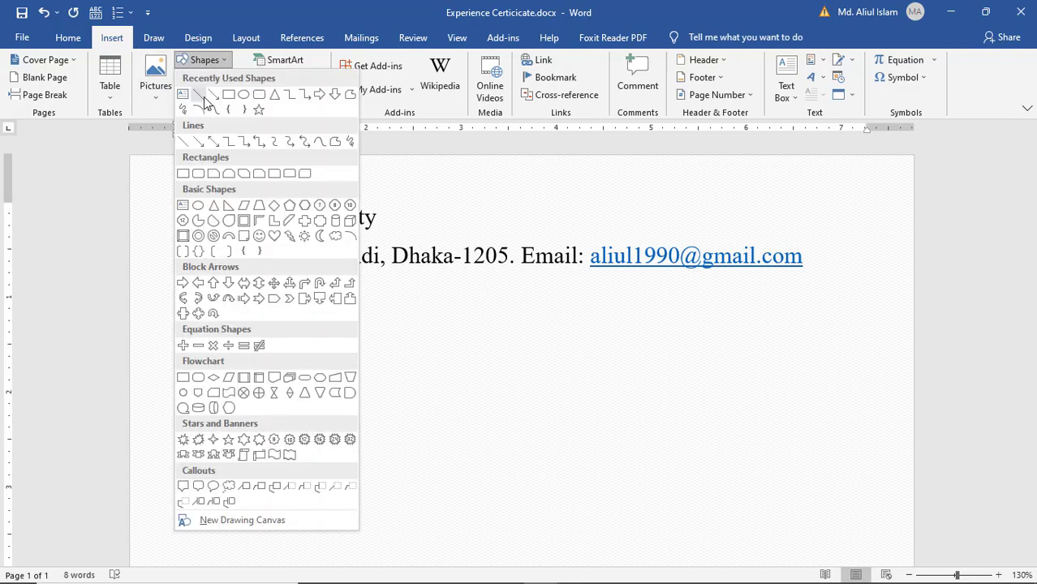
pyautogui.click(202, 97)
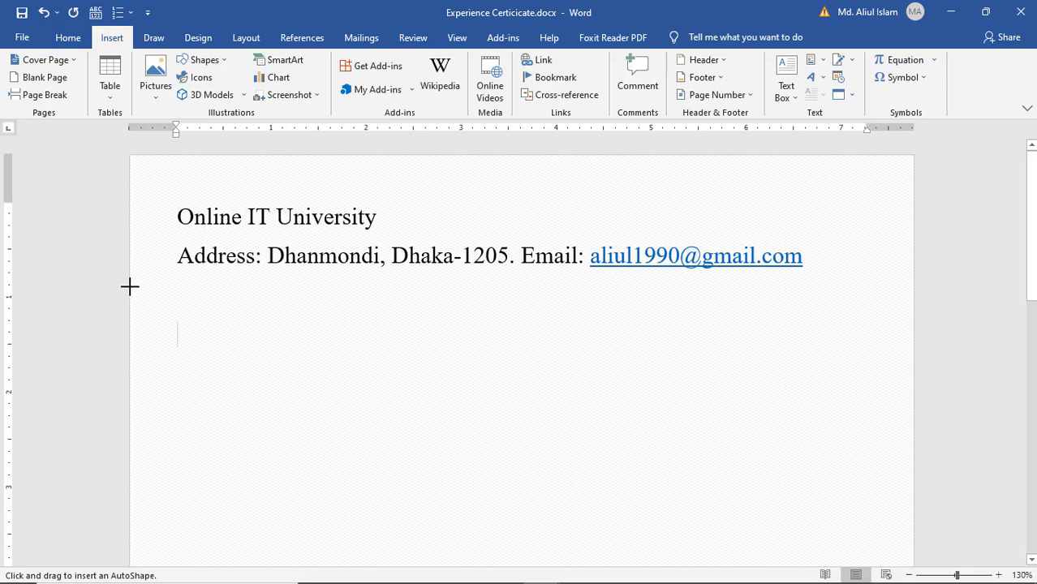
pyautogui.moveTo(129, 286); pyautogui.dragTo(915, 287)
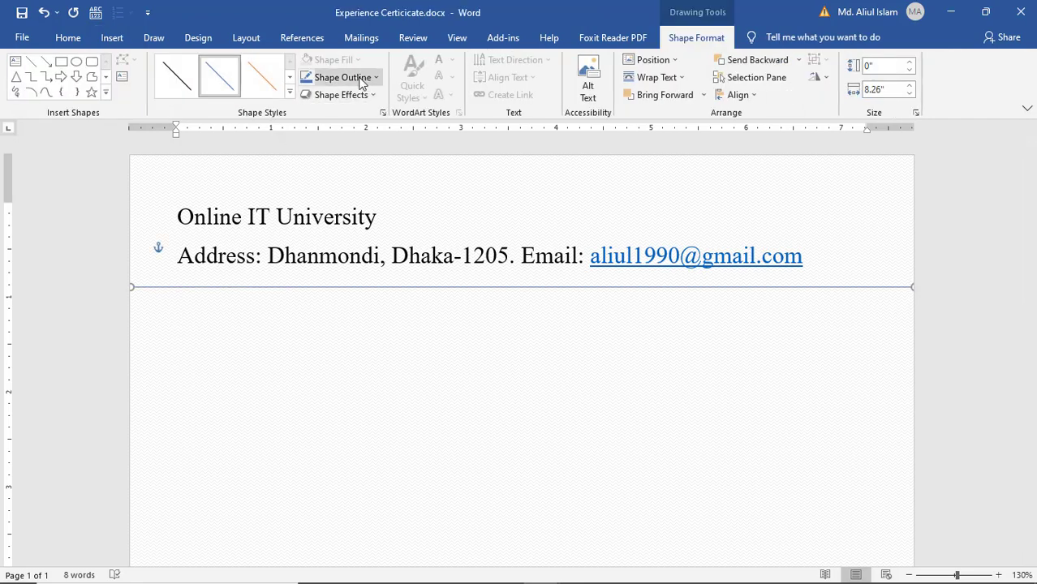
# - Give the line a 3 pt outline weight
pyautogui.click(346, 81)
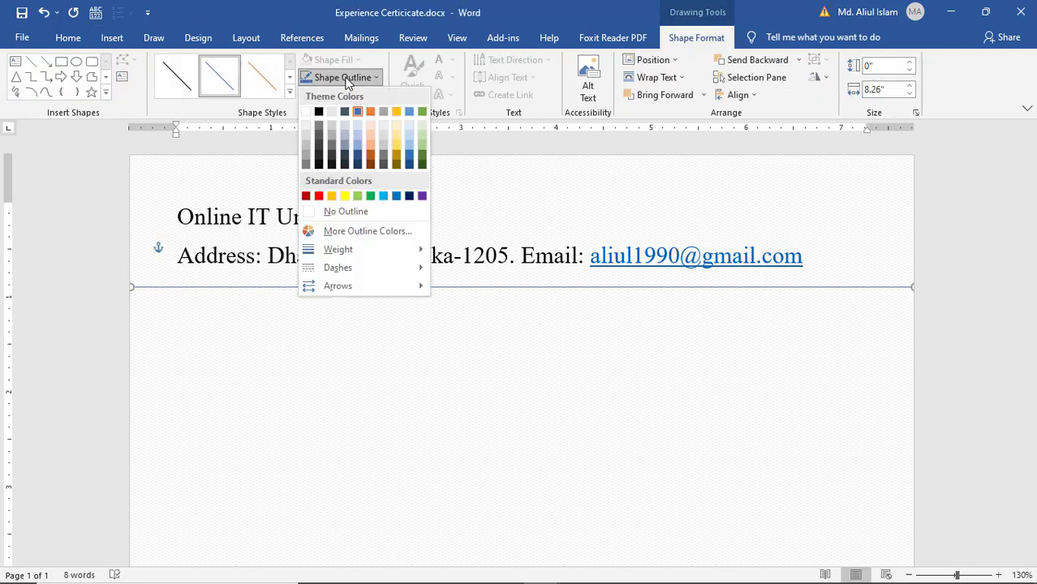
pyautogui.moveTo(355, 257)
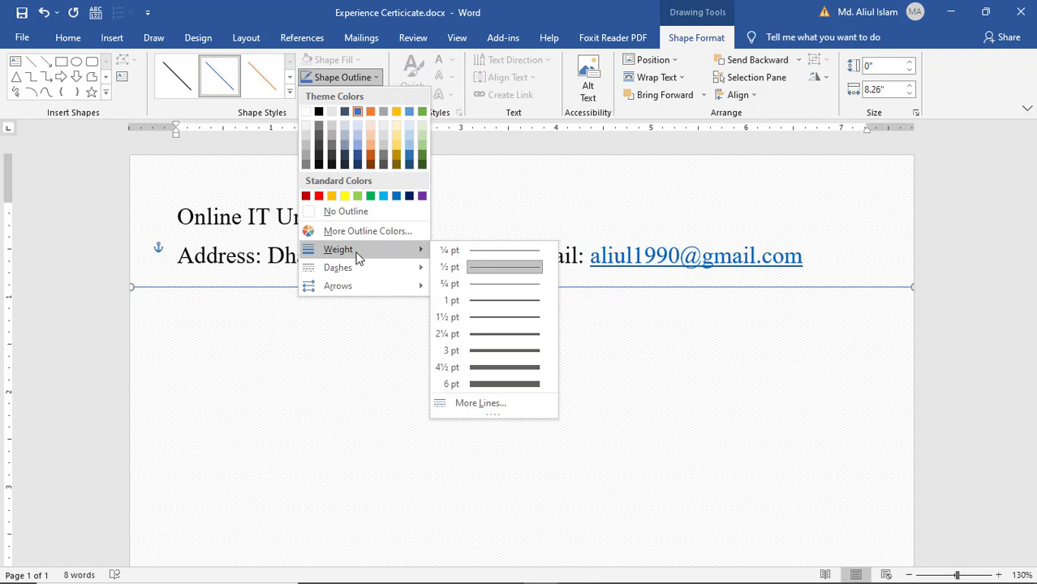
pyautogui.click(485, 353)
pyautogui.click(302, 325)
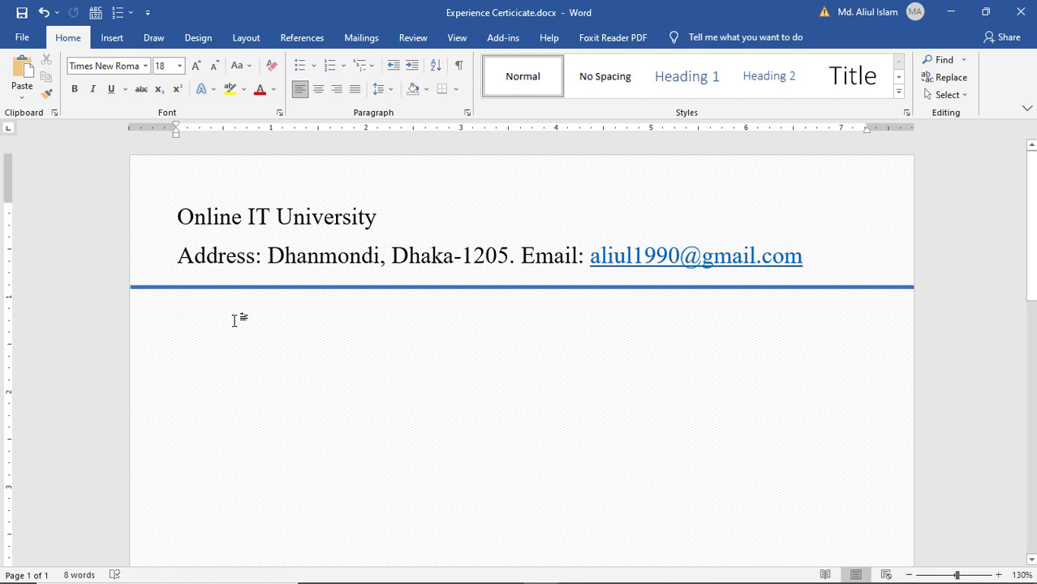
# - Type a line with 'Ref:' at left and 'Date:' at right, then the title 'Experience Certificate'
pyautogui.write('R')
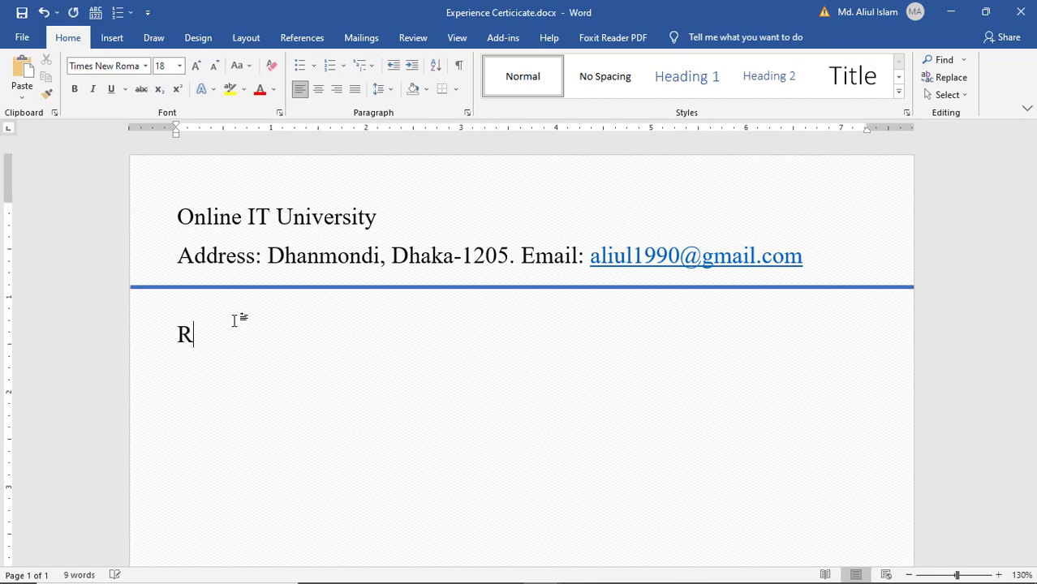
pyautogui.write('ef:                                                                                         Date:')
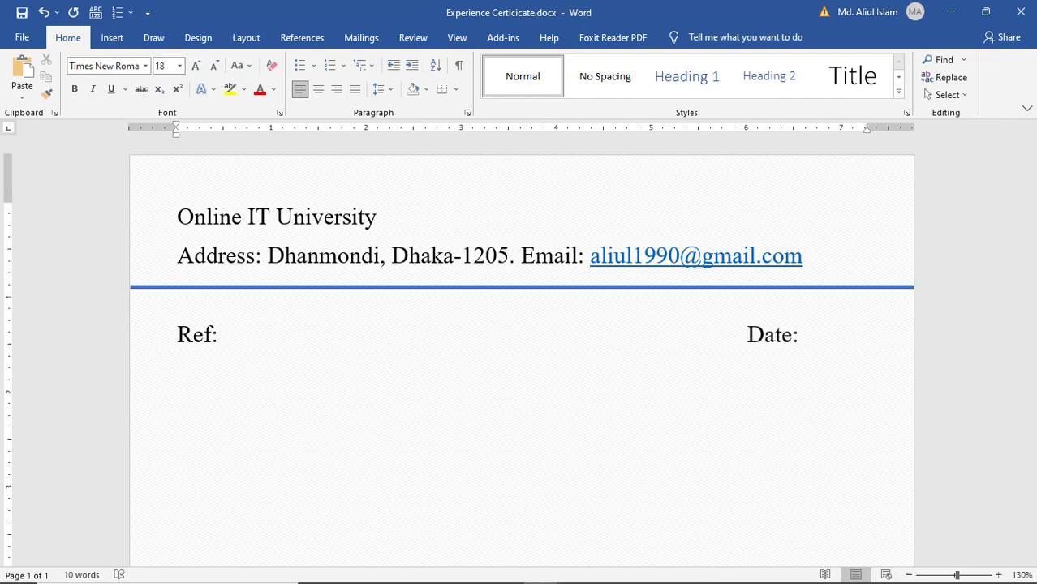
pyautogui.press('Return')
pyautogui.press('Return')
pyautogui.write('Experienc')
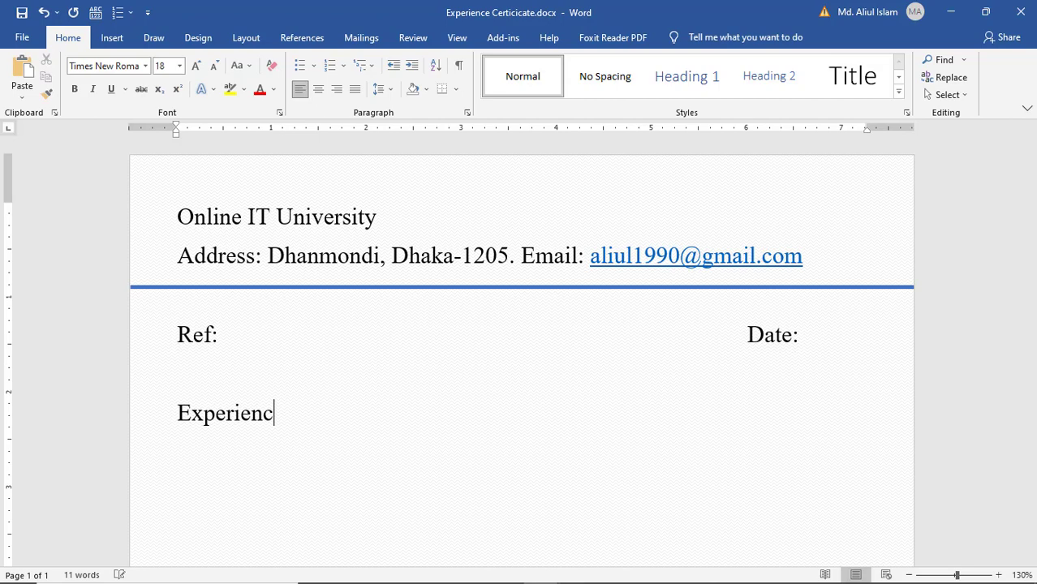
pyautogui.write('e Cert')
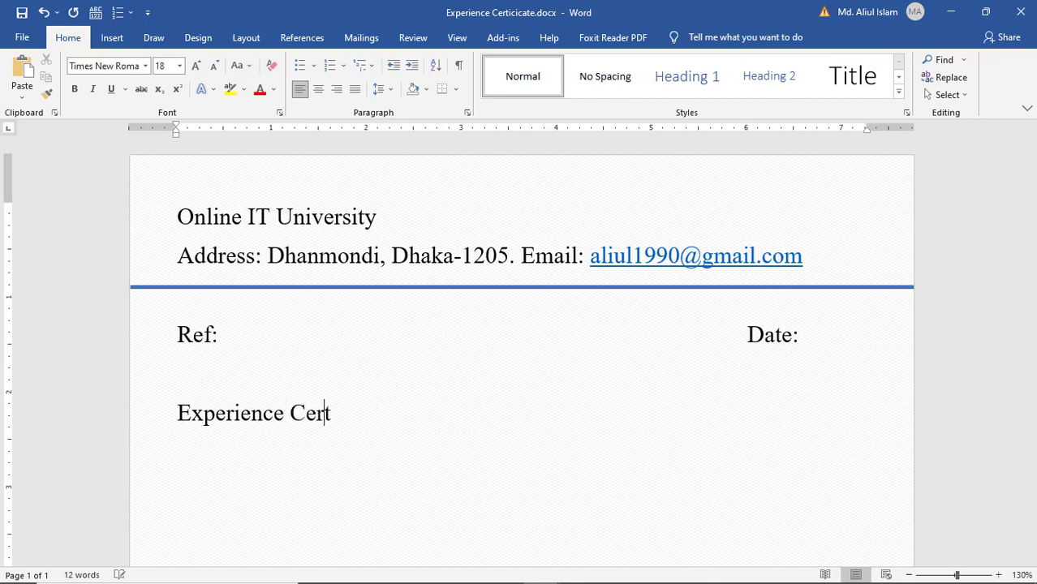
pyautogui.write('ificate')
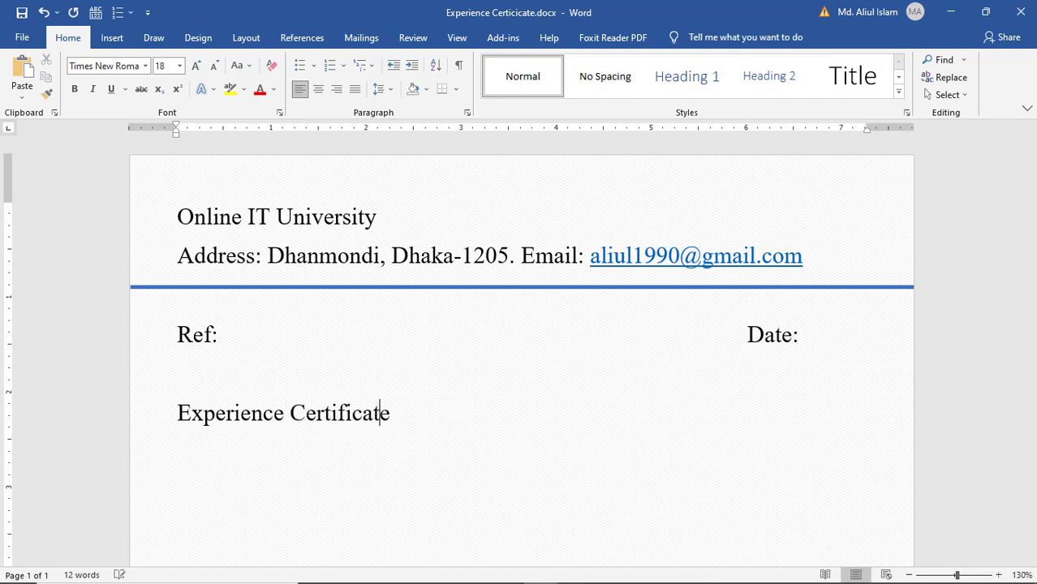
# - Start the body paragraph certifying the employee's service, adding an opening quote before Computer
pyautogui.press('Return')
pyautogui.write('This')
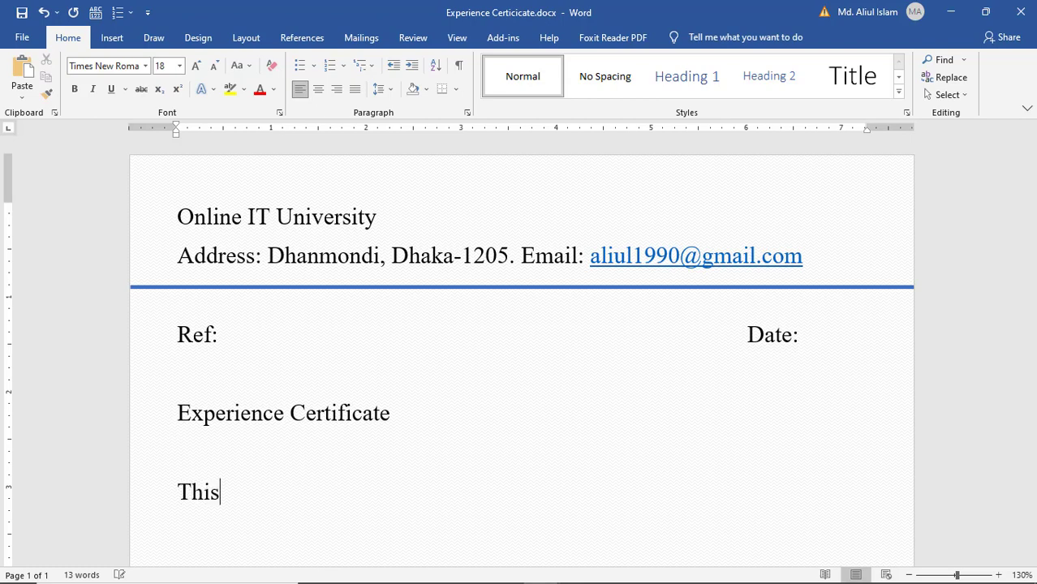
pyautogui.write(' is certified ')
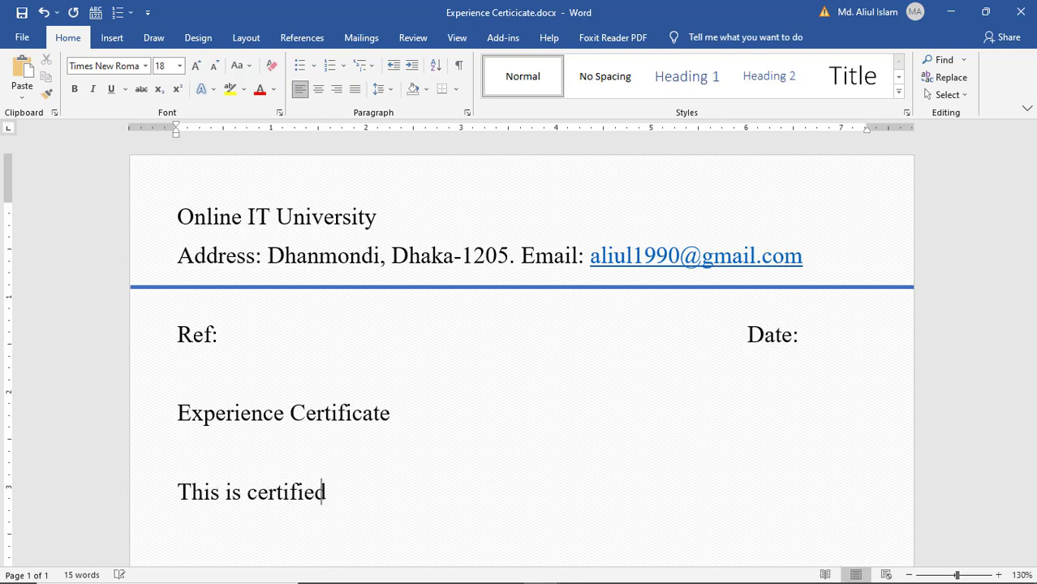
pyautogui.write('to that ')
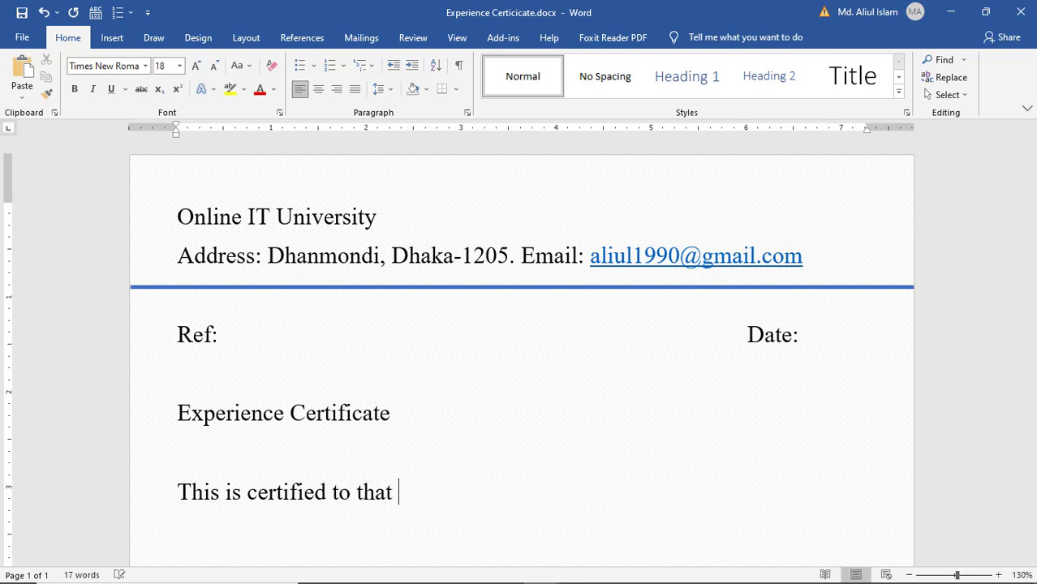
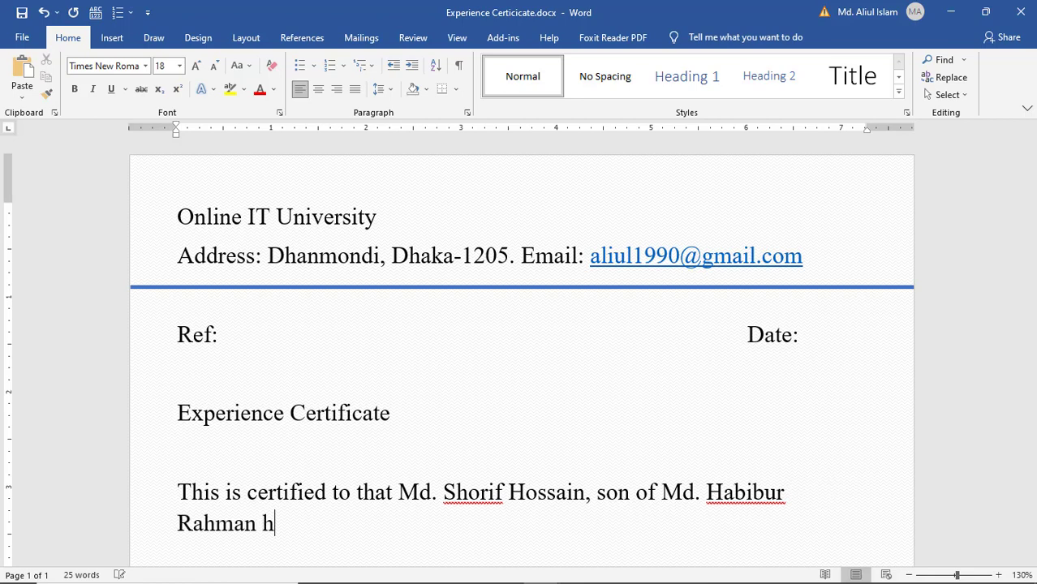
pyautogui.write('as be')
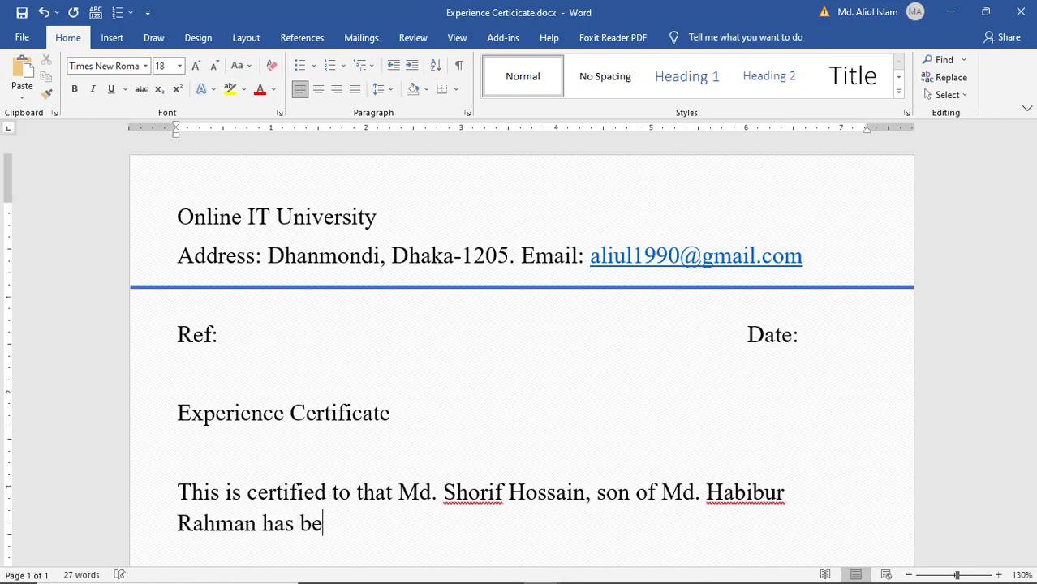
pyautogui.write('en wor')
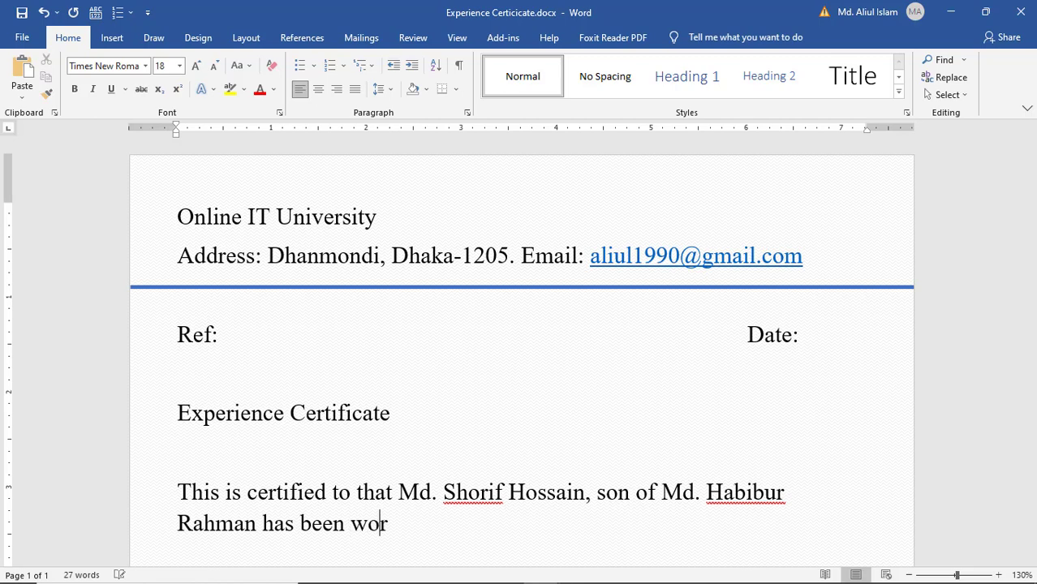
pyautogui.write('king as a ')
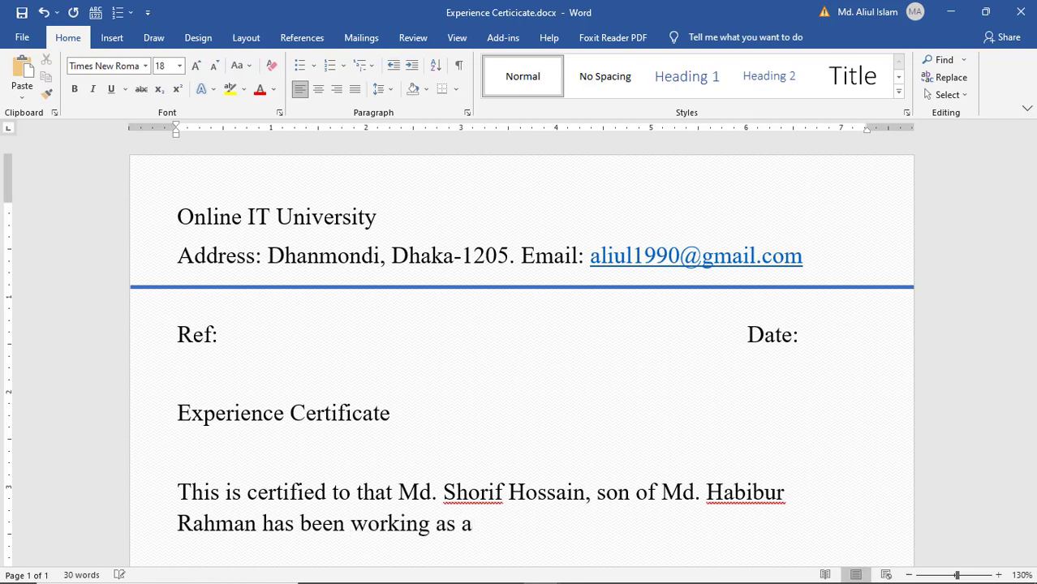
pyautogui.write('Compu')
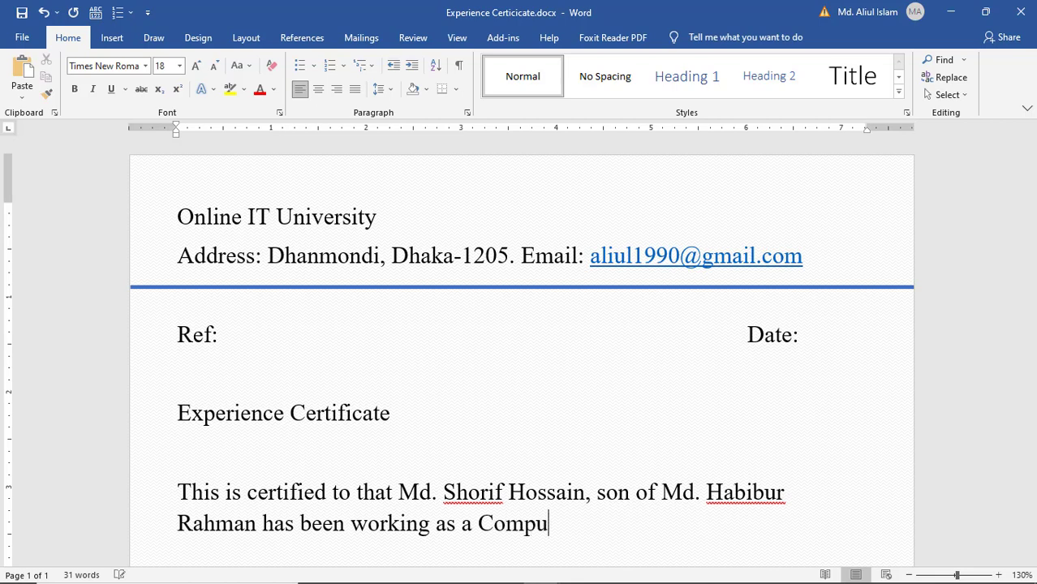
pyautogui.write('ter Op')
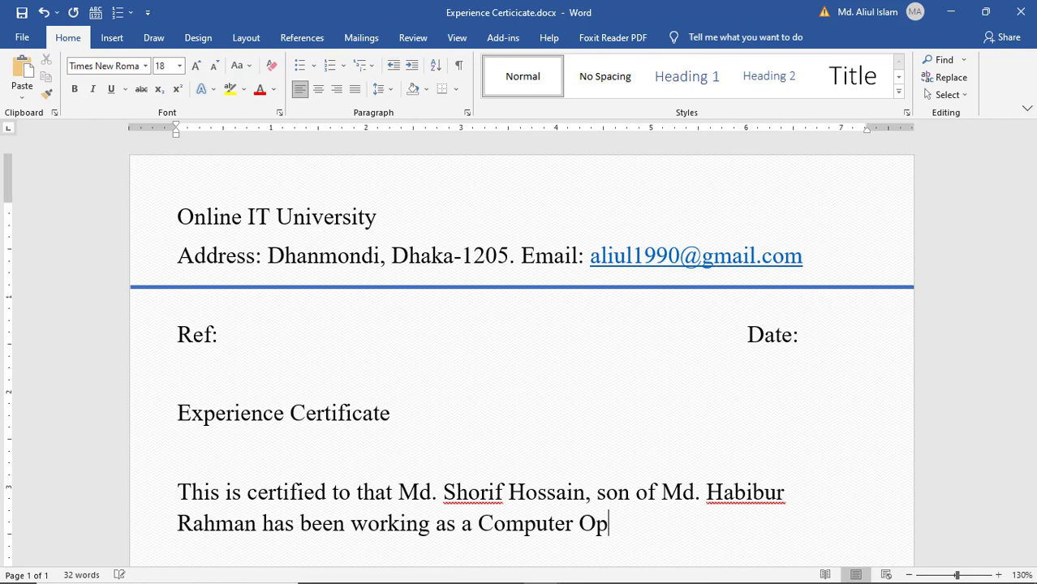
pyautogui.write('erator":')
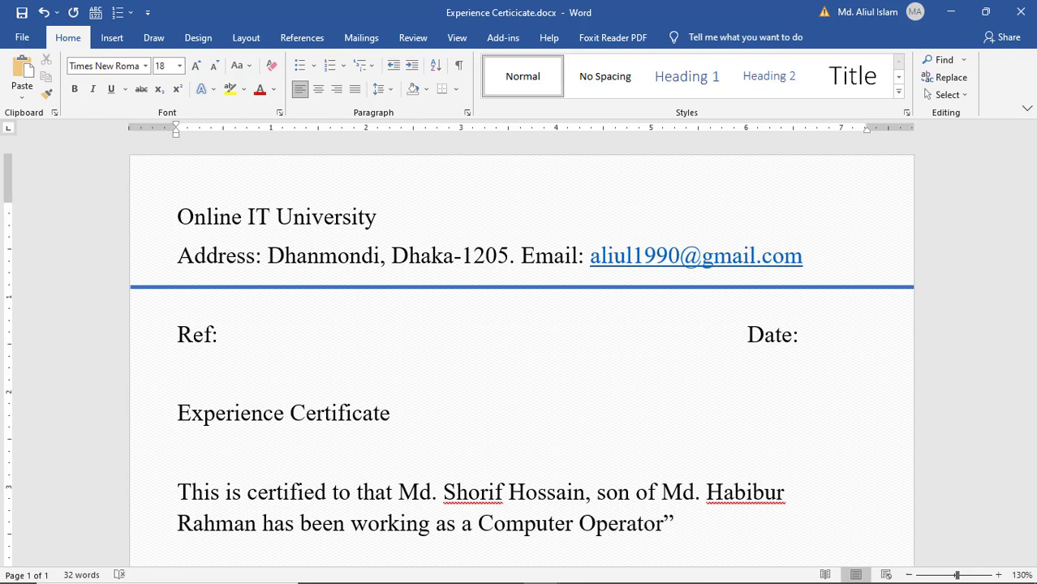
pyautogui.click(477, 523)
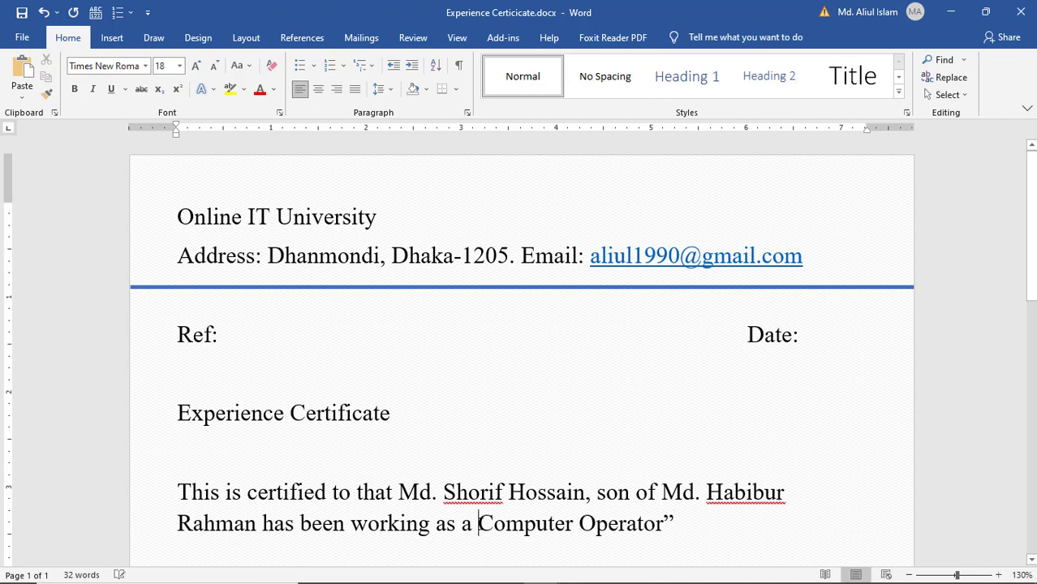
pyautogui.write('"')
pyautogui.scroll(3, 763, 255)
pyautogui.click(763, 255)
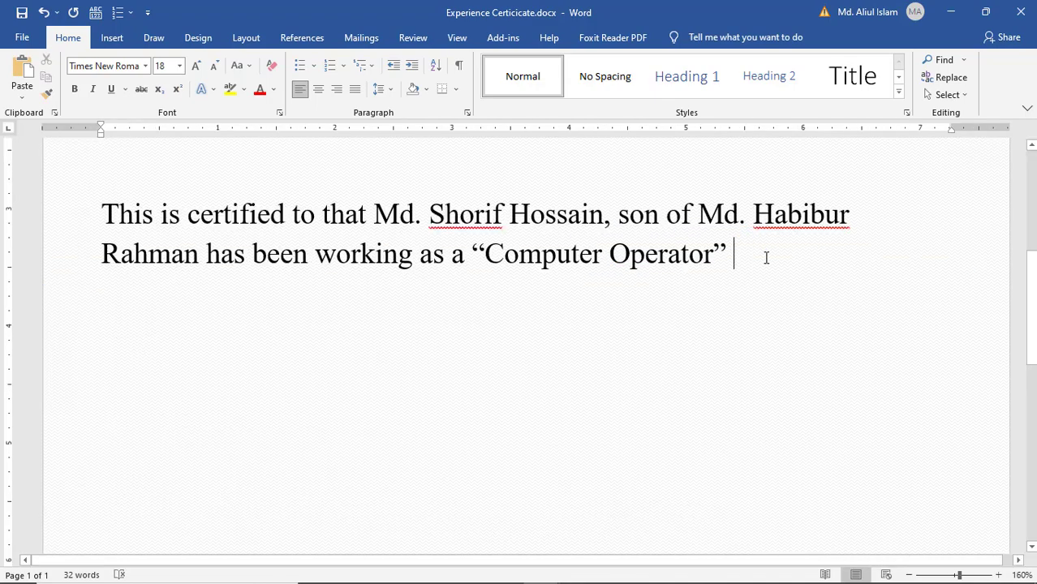
# - Add the period from 1st January, 2019 to 10 October, 2021 and begin listing his duties
pyautogui.write('from ')
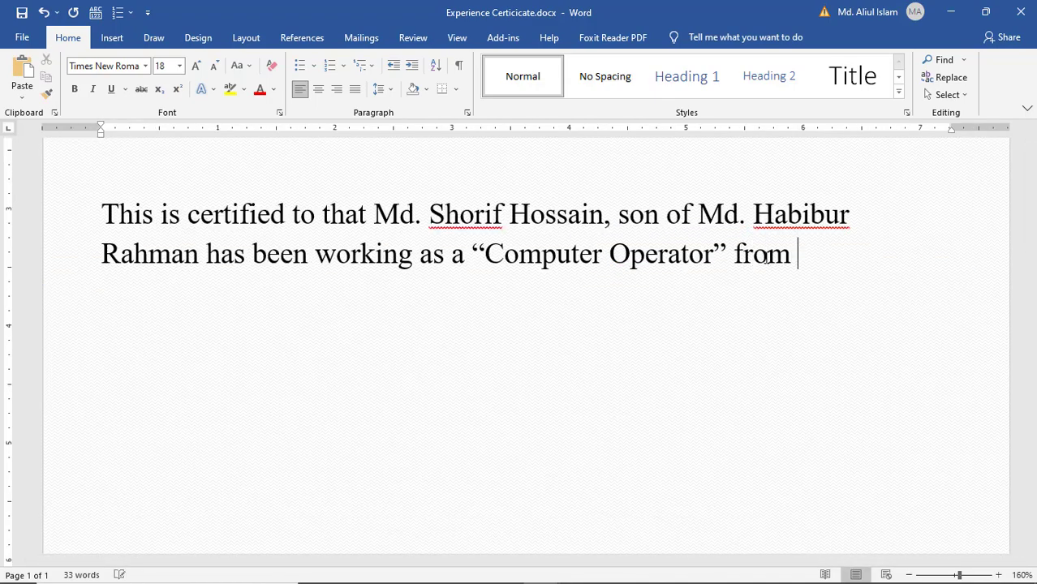
pyautogui.write('1st Janu')
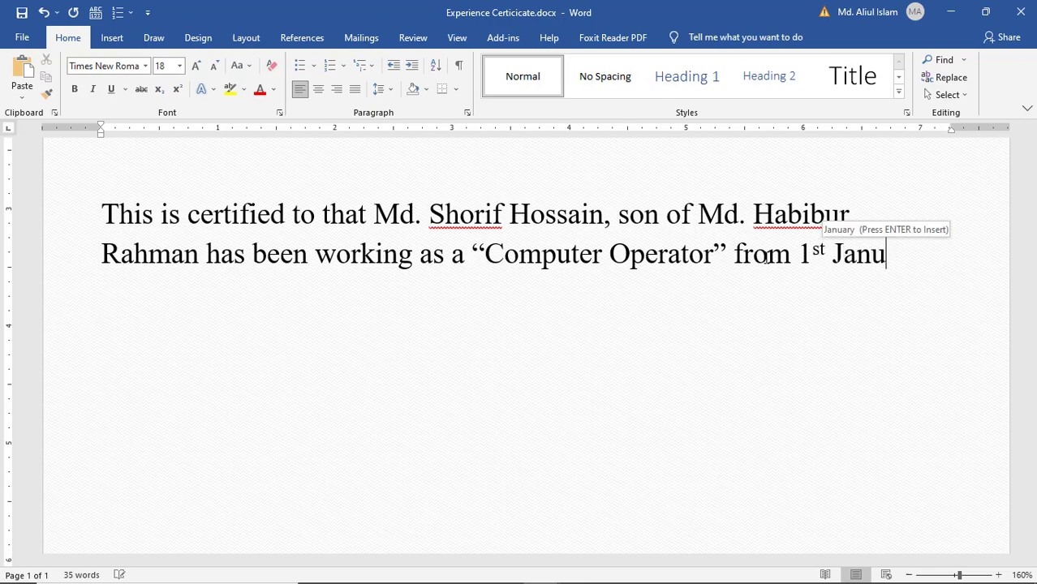
pyautogui.press('Return')
pyautogui.write(', ')
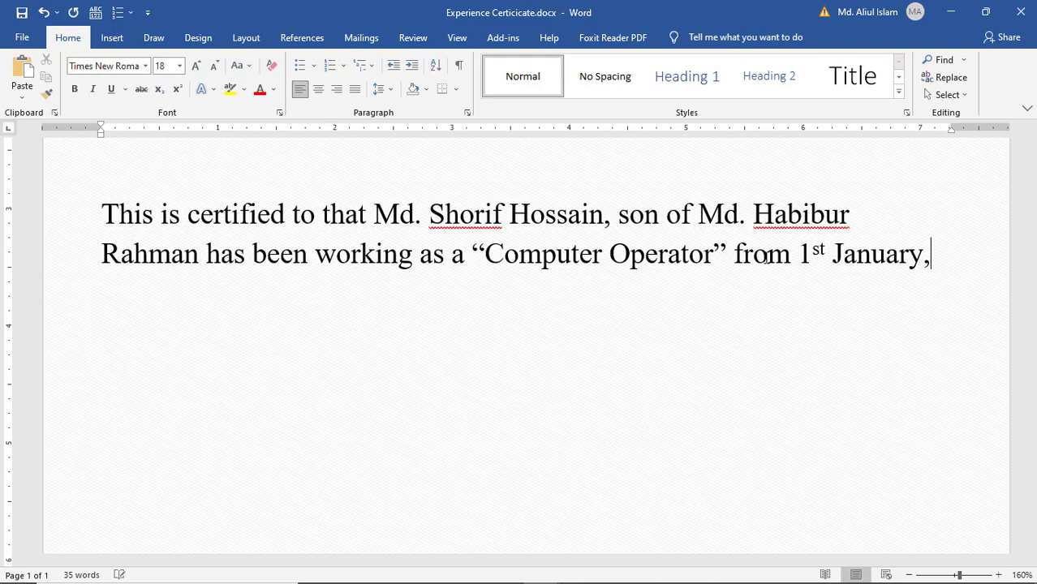
pyautogui.write('2')
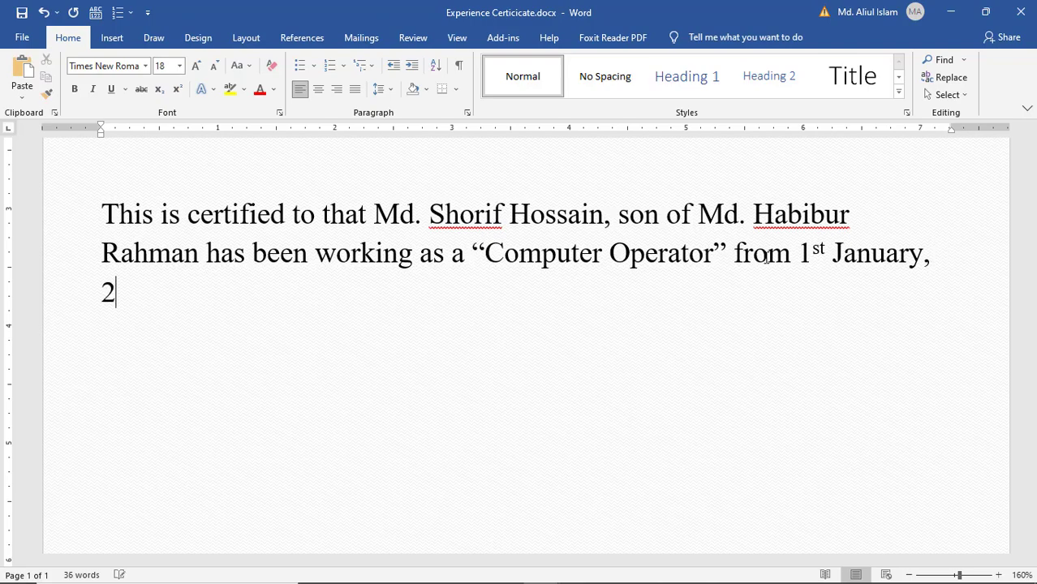
pyautogui.write('019 to ')
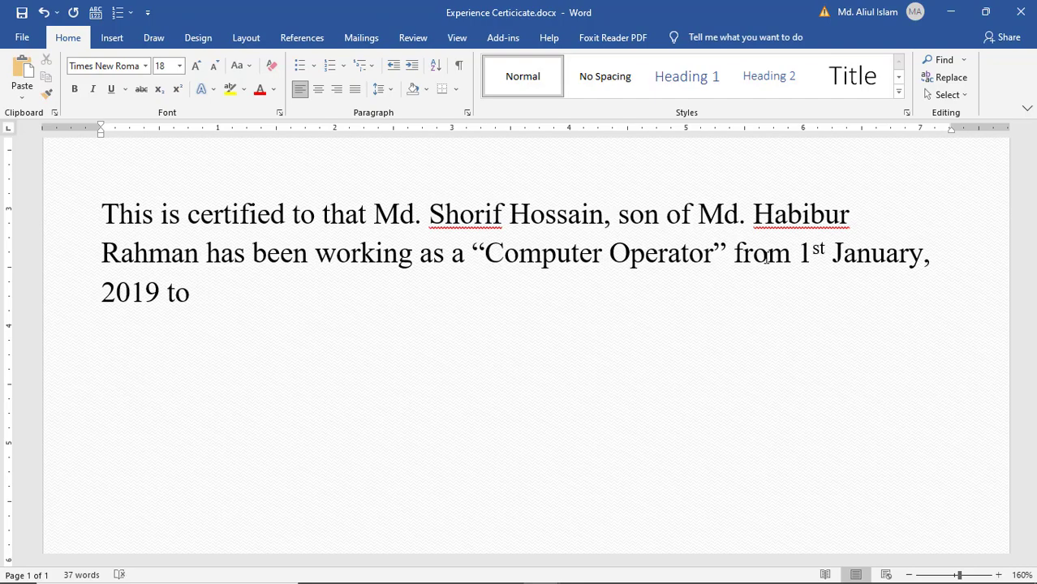
pyautogui.write('10')
pyautogui.write('octo')
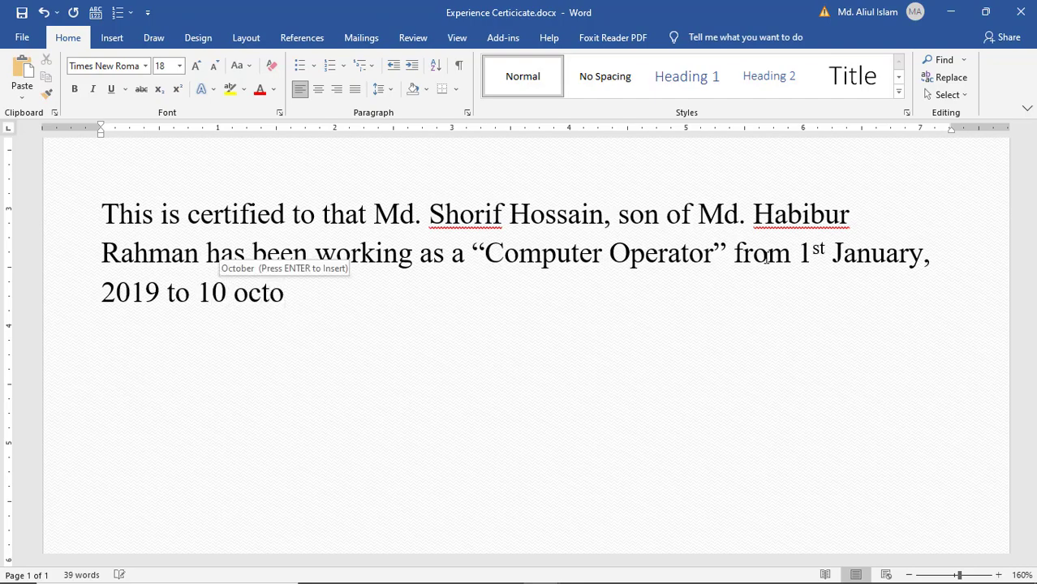
pyautogui.press('Return')
pyautogui.write(', ')
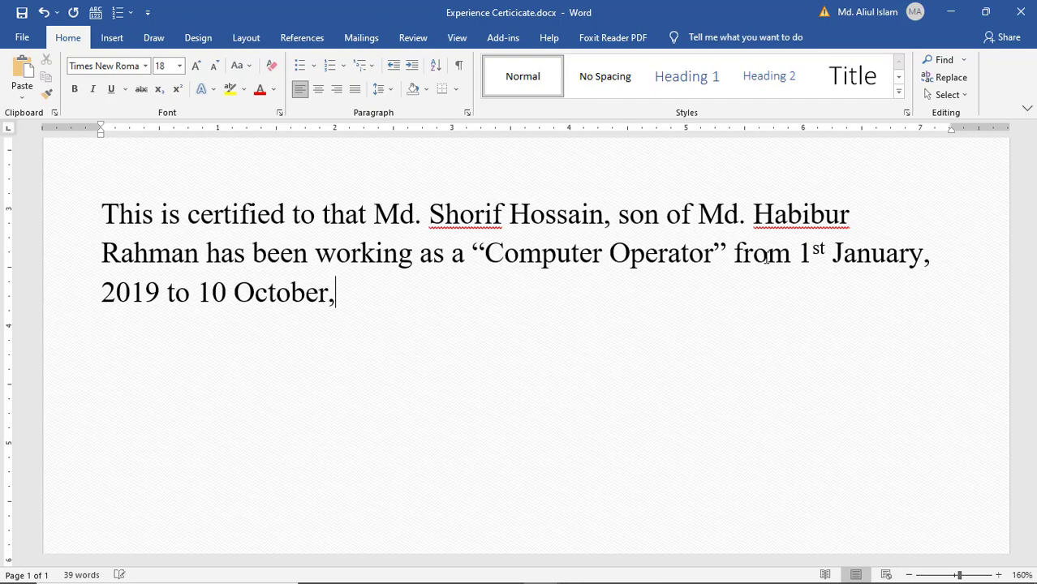
pyautogui.write('2021')
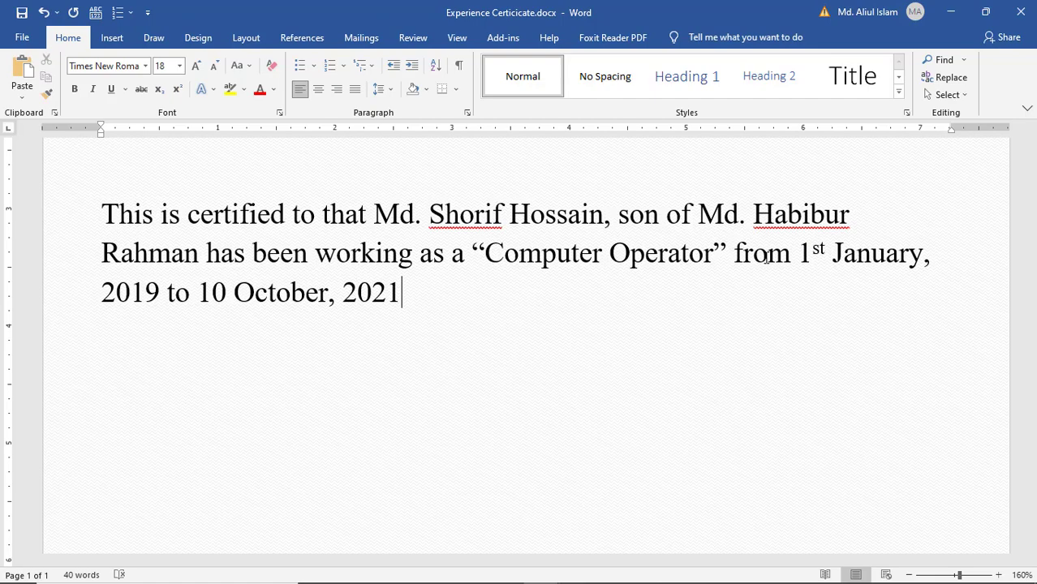
pyautogui.write(' in this ')
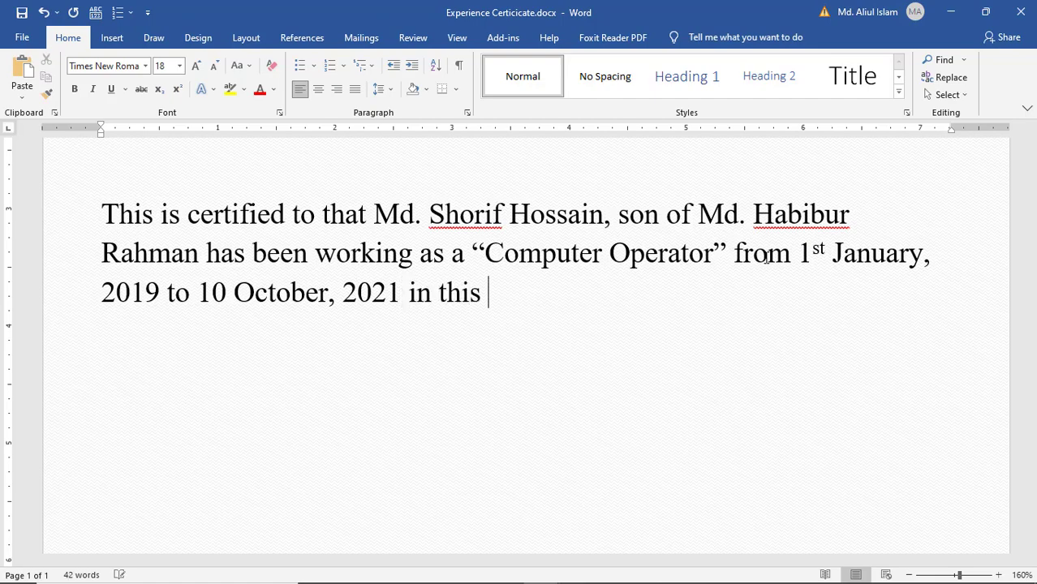
pyautogui.write('University')
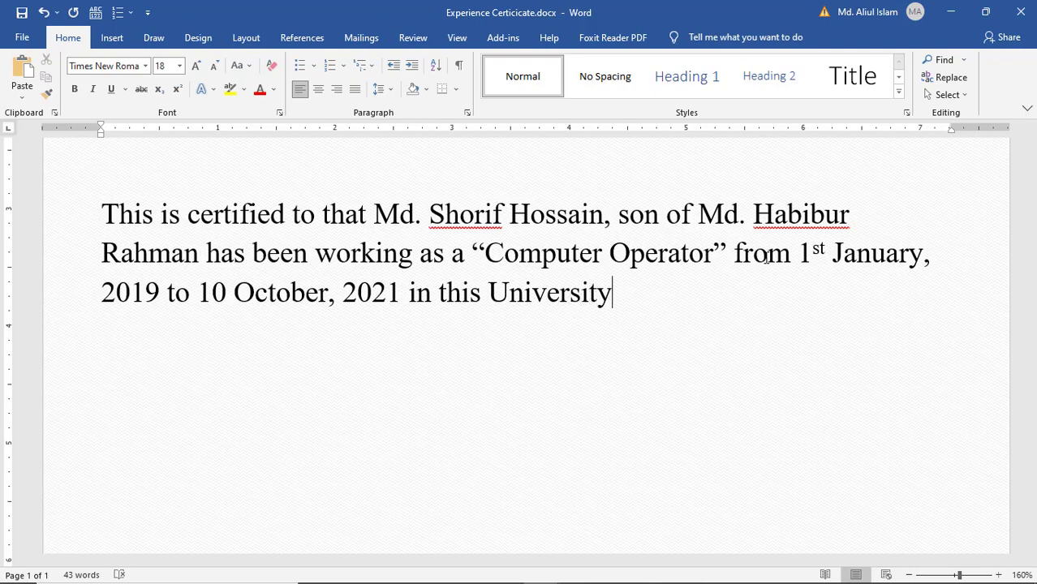
pyautogui.write('. His')
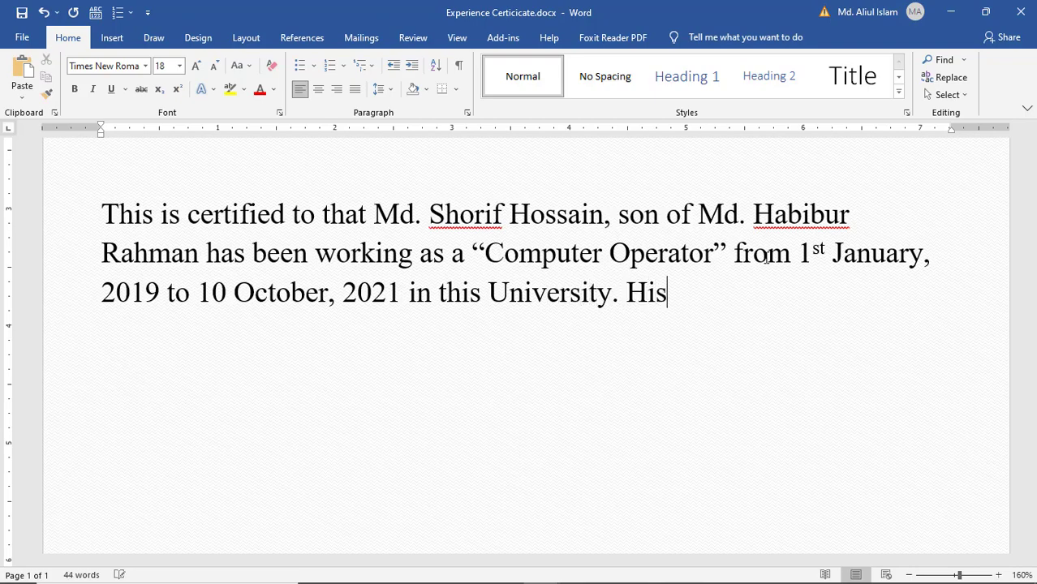
pyautogui.write(' workin')
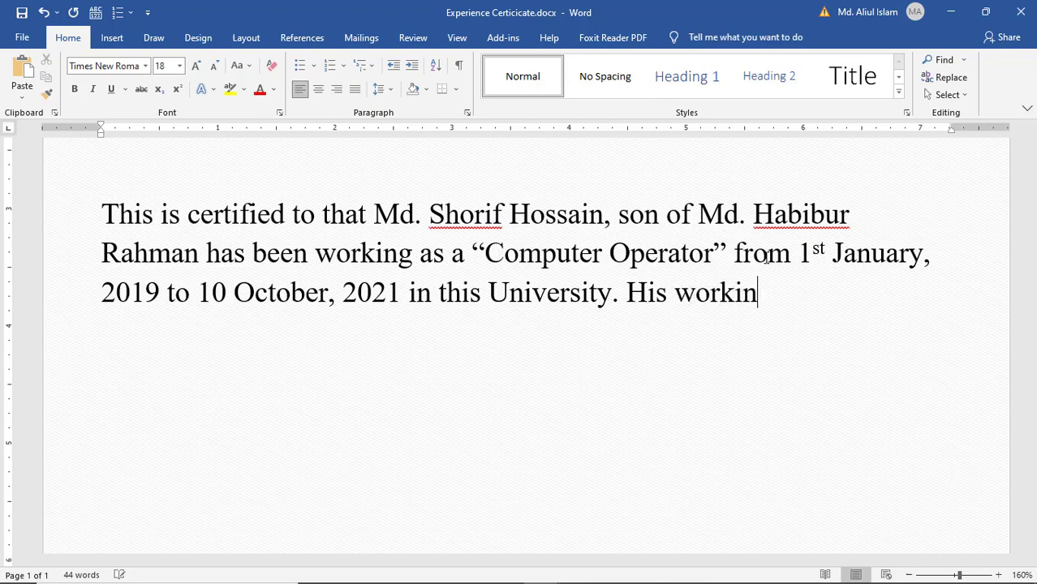
pyautogui.write('g responsibilities')
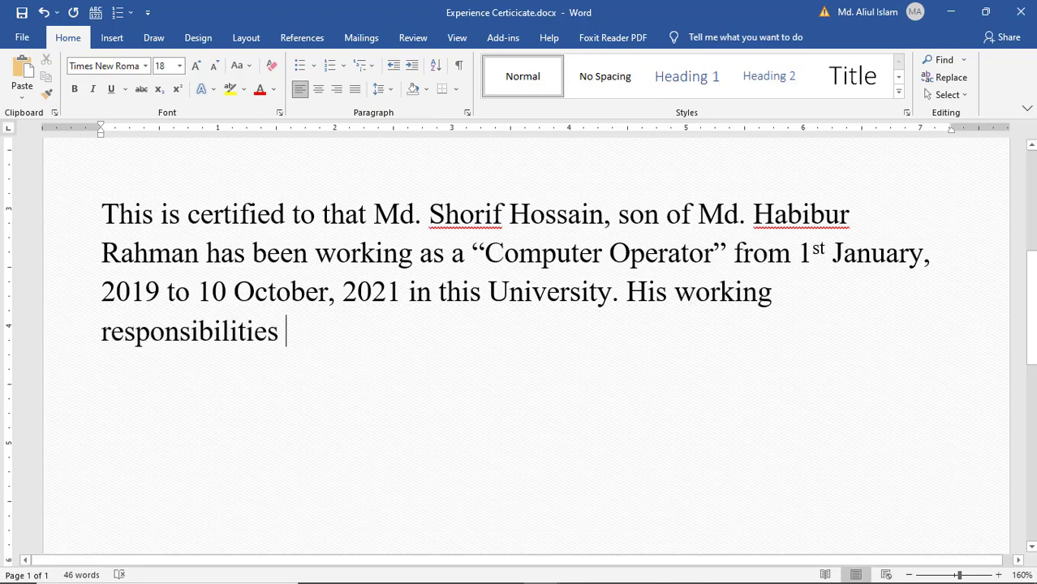
pyautogui.write(' are ')
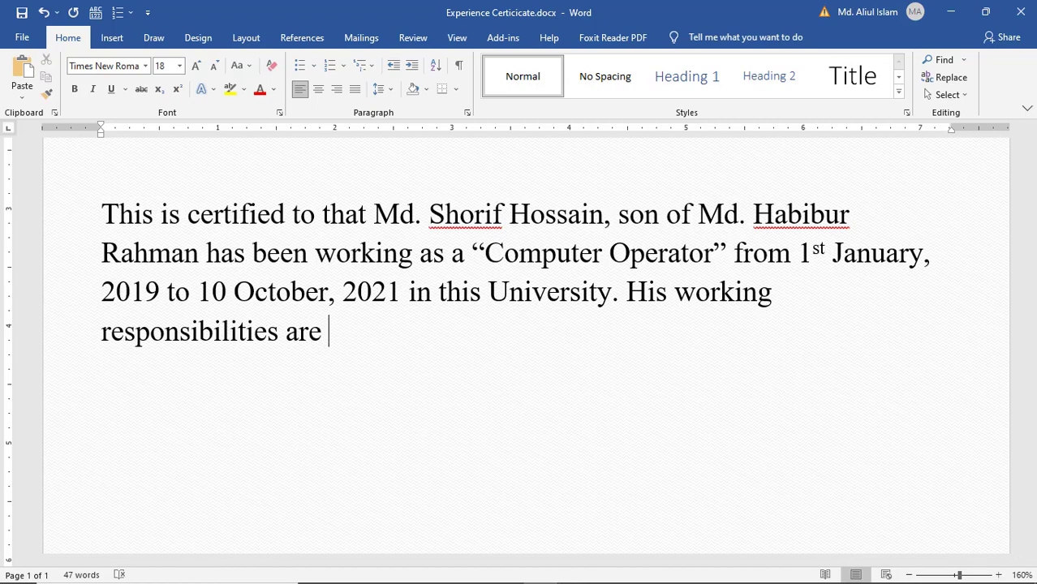
pyautogui.write('data ')
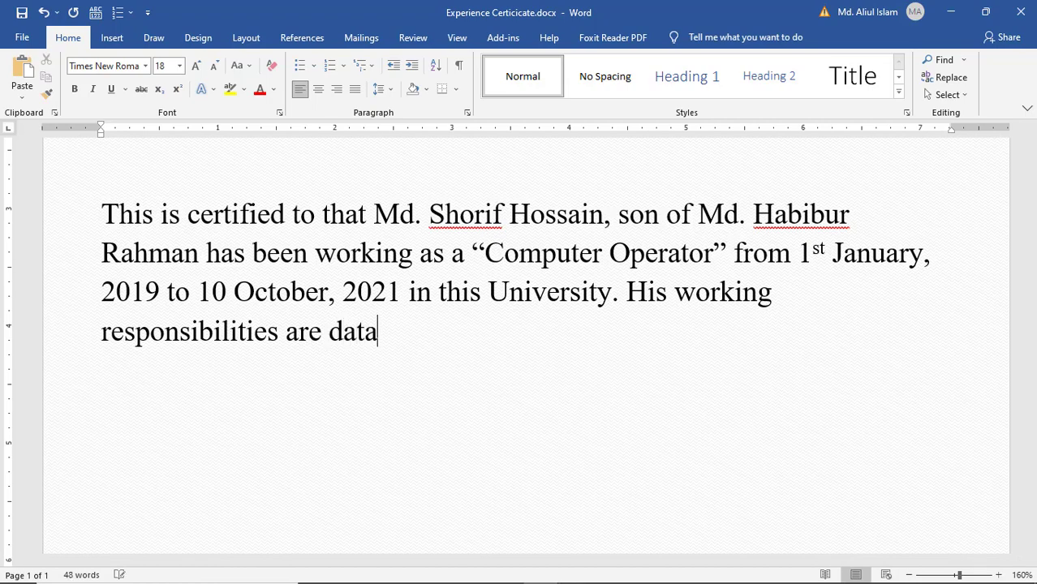
pyautogui.write('entry')
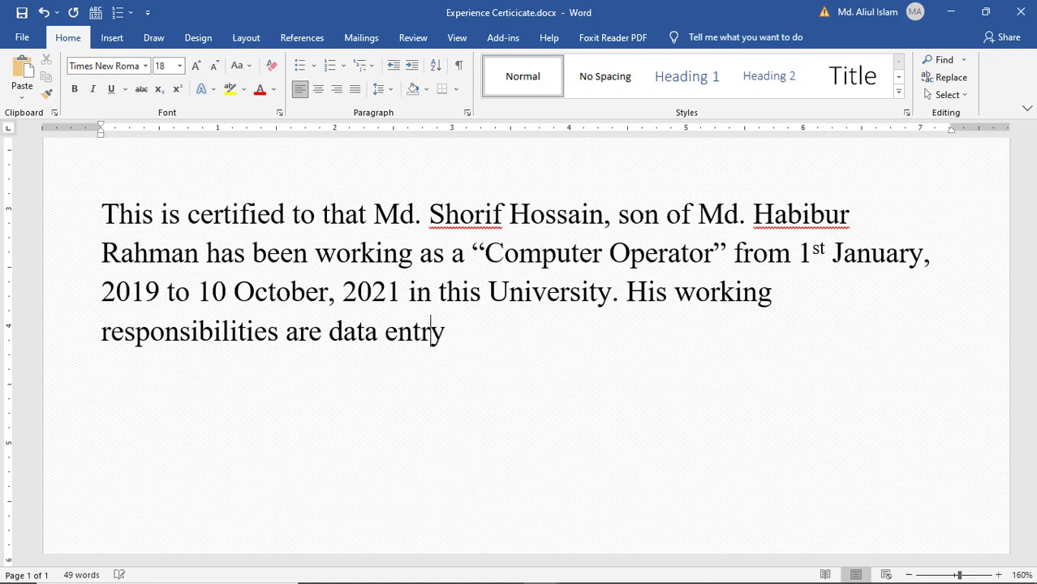
pyautogui.write(' and up')
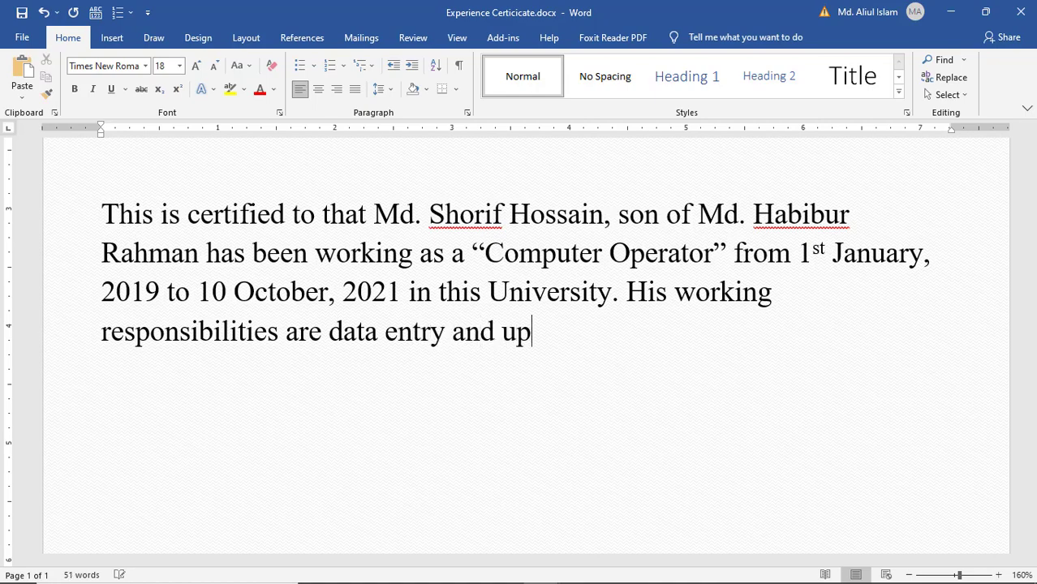
pyautogui.write('dating, ')
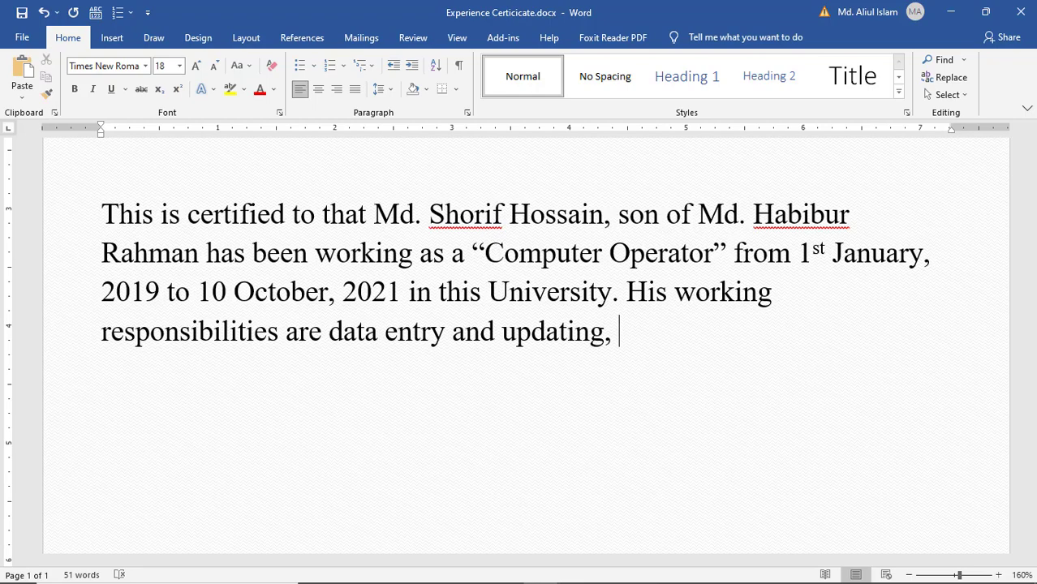
pyautogui.write('variou')
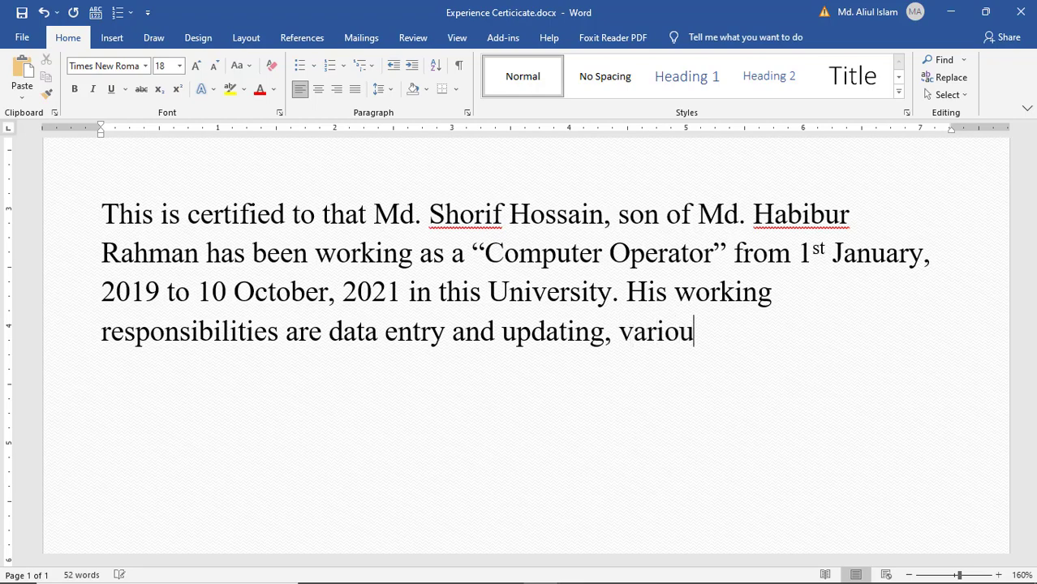
pyautogui.write('s data ')
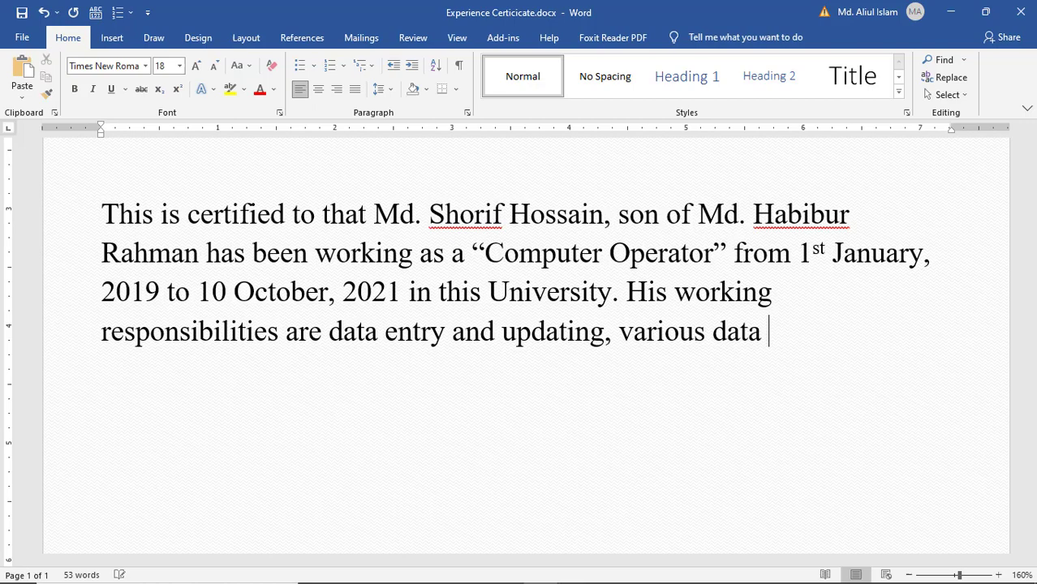
pyautogui.write('colle')
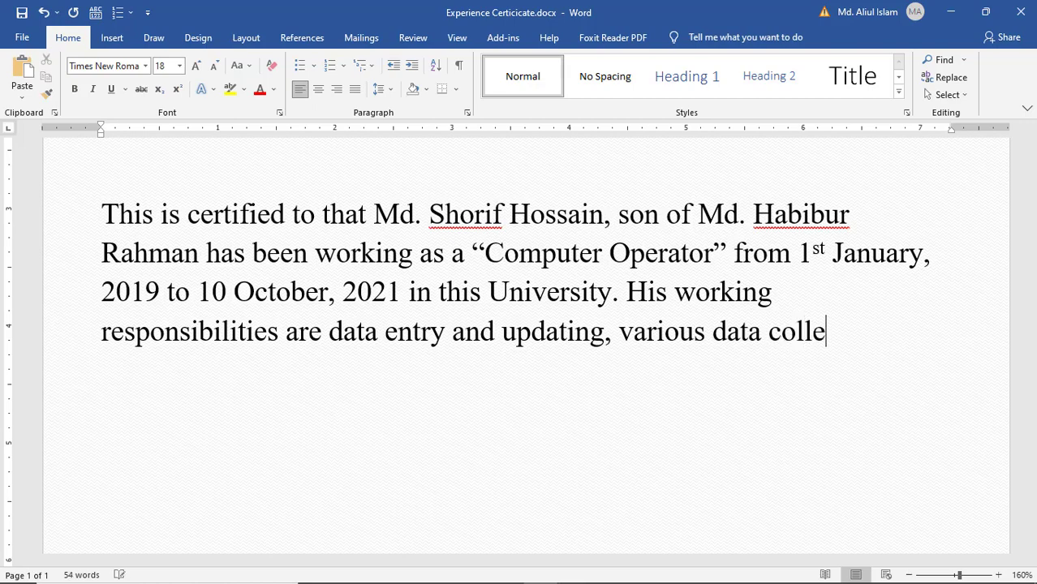
pyautogui.write('ction and')
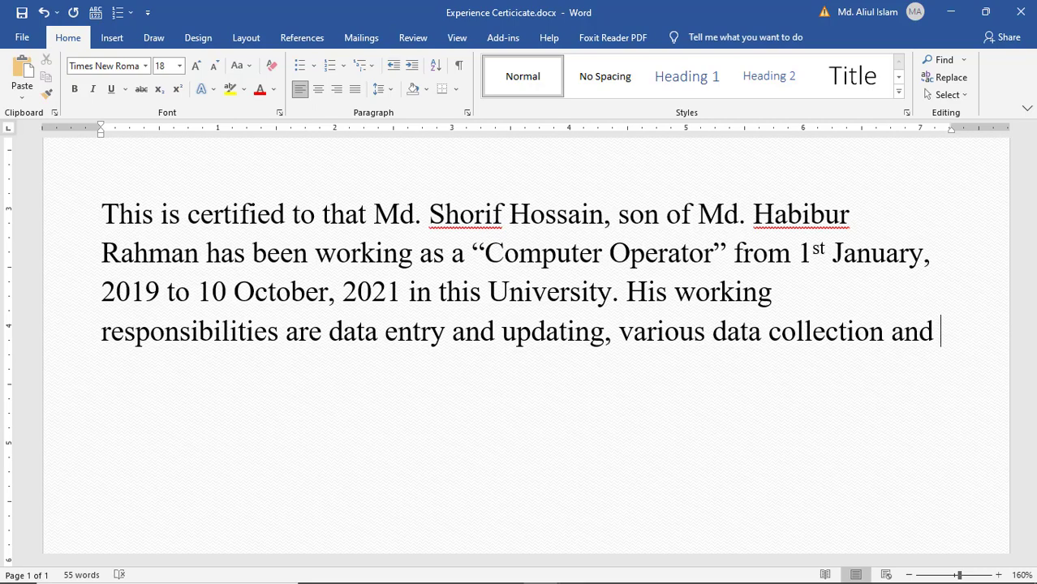
pyautogui.write(' repor')
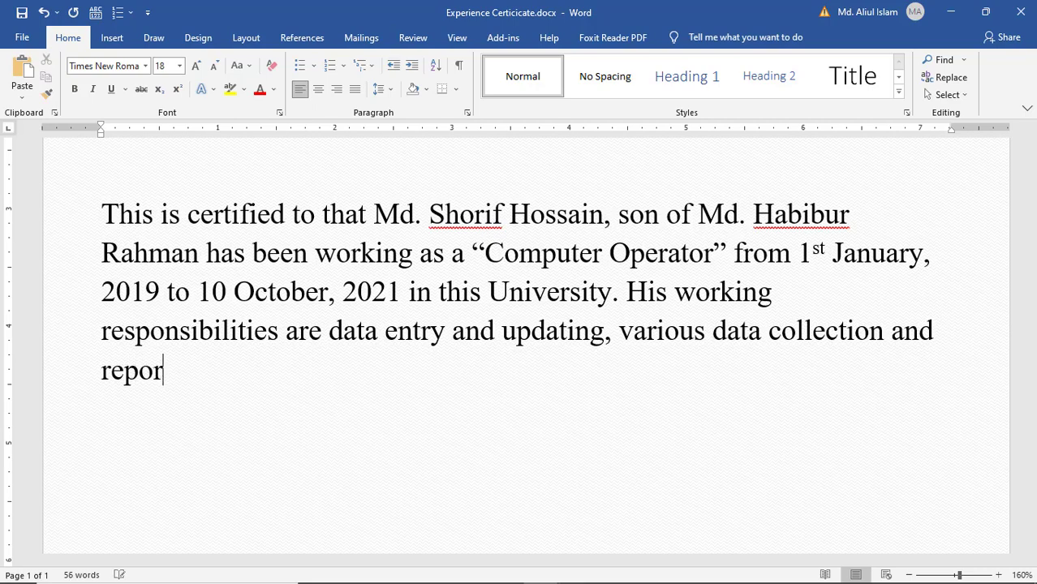
pyautogui.write('ting')
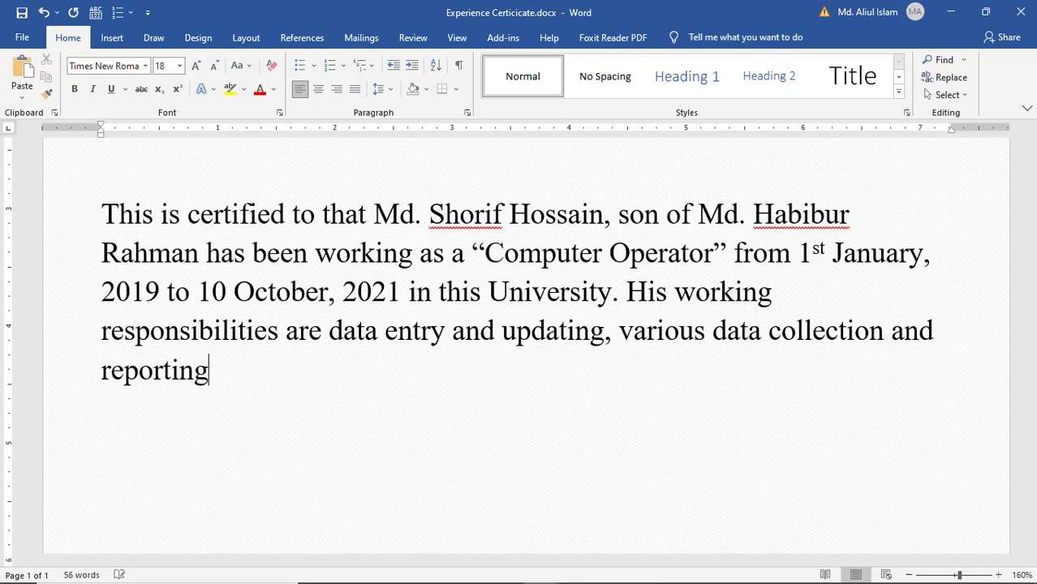
# - End the duties with invoice creation, email exchange and all computer operator duties; begin the next paragraph
pyautogui.press('BackSpace')
pyautogui.write(', invoic')
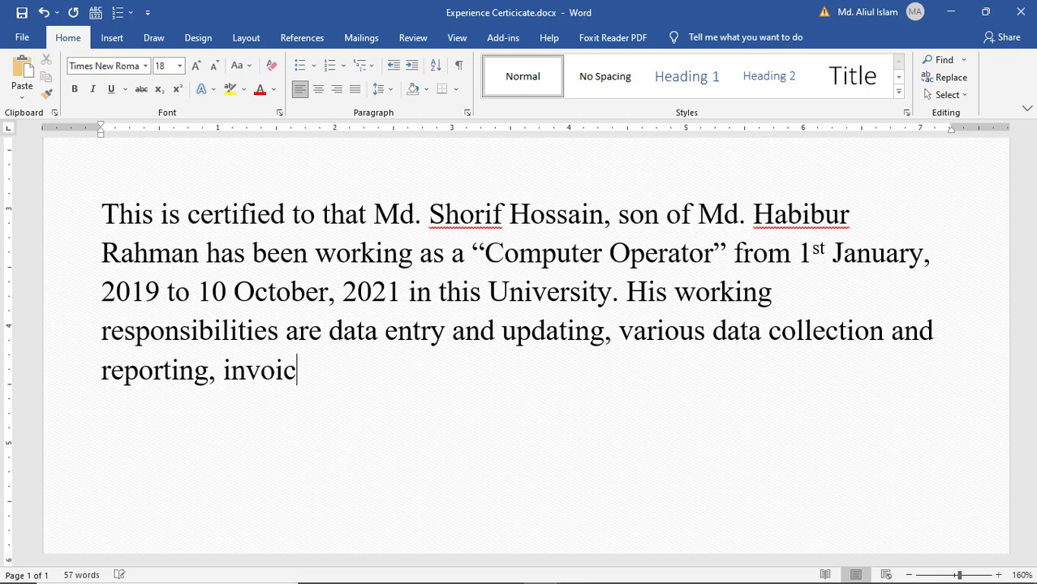
pyautogui.write('e creat')
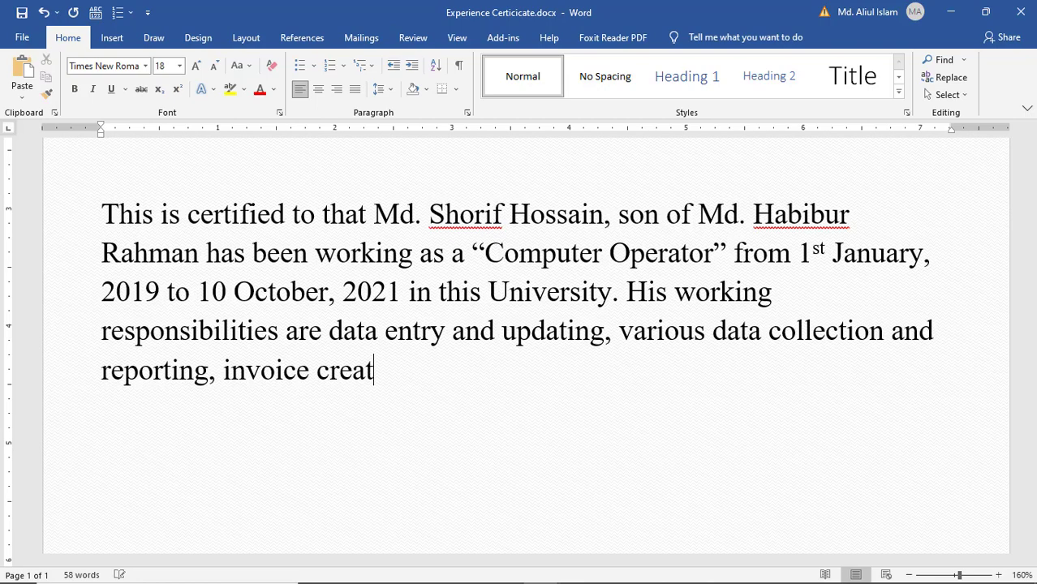
pyautogui.write('ion and ')
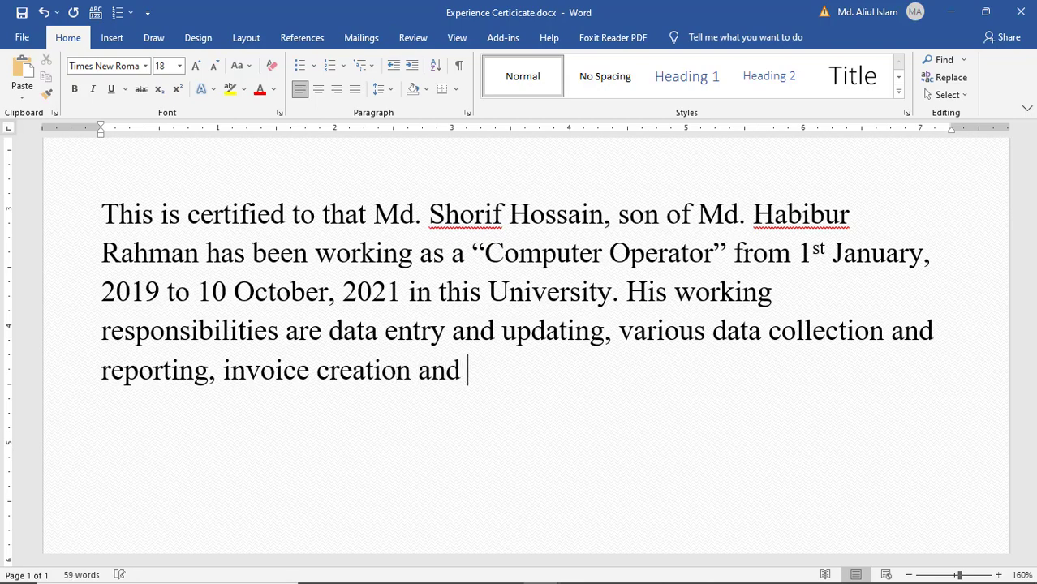
pyautogui.write('email')
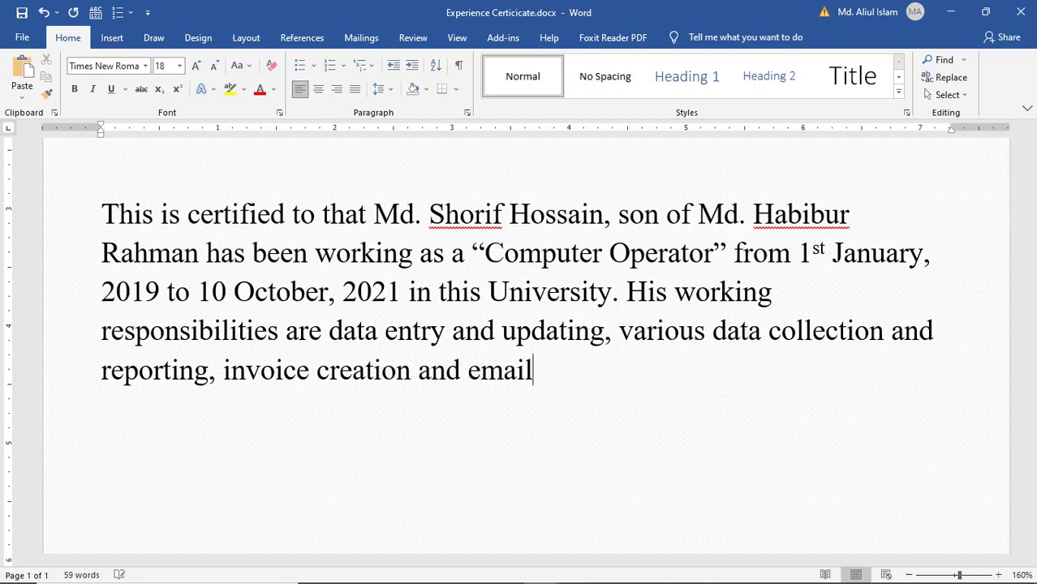
pyautogui.write(' exchange.')
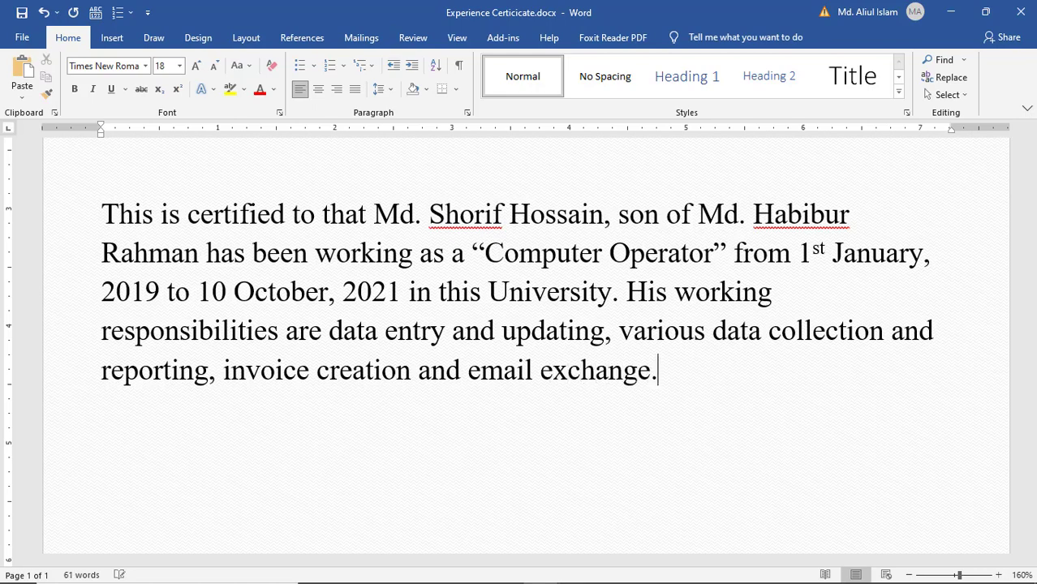
pyautogui.press('BackSpace')
pyautogui.write(', all')
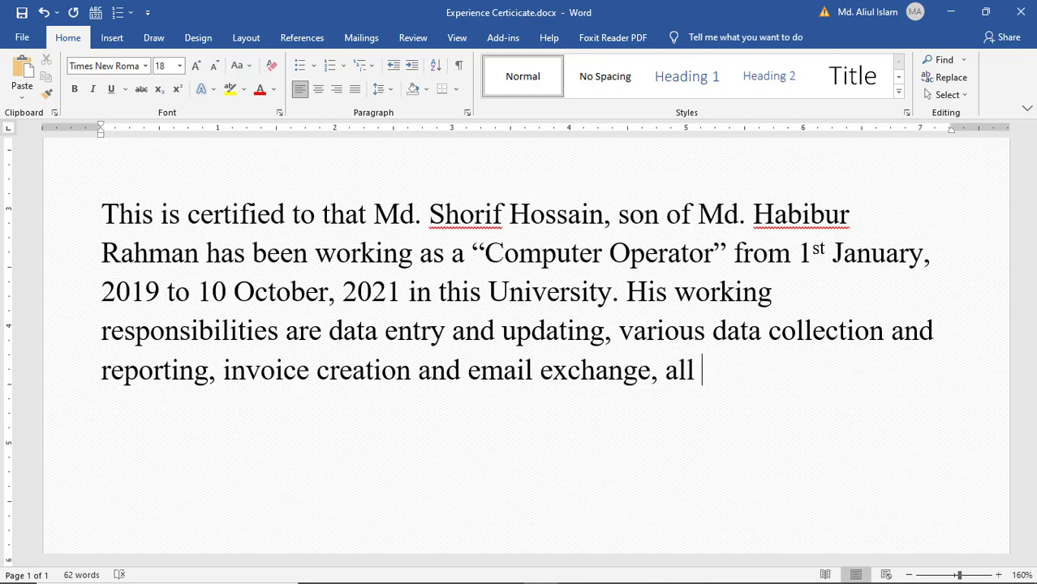
pyautogui.write(' dutie')
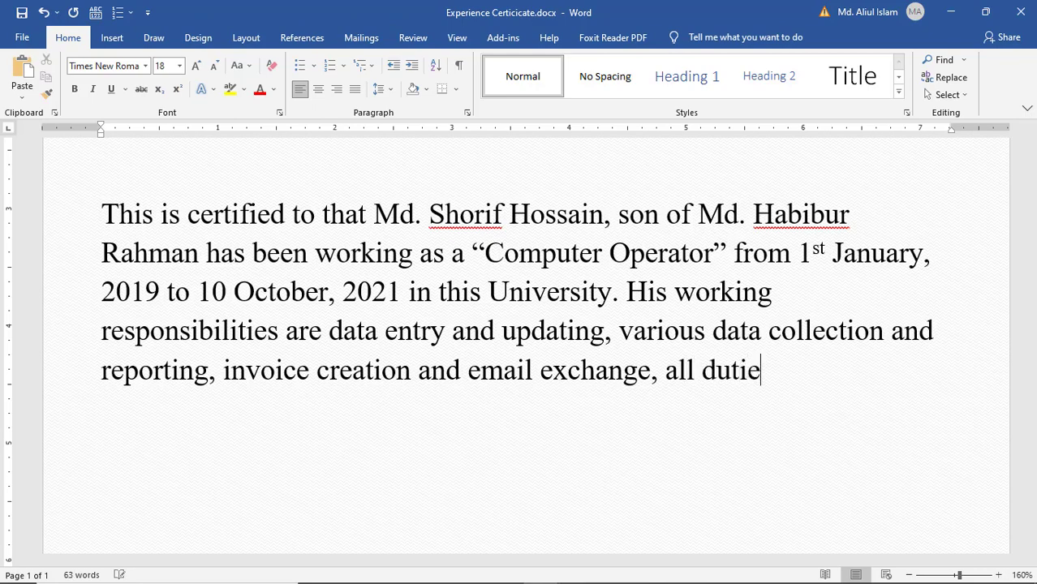
pyautogui.write('s and')
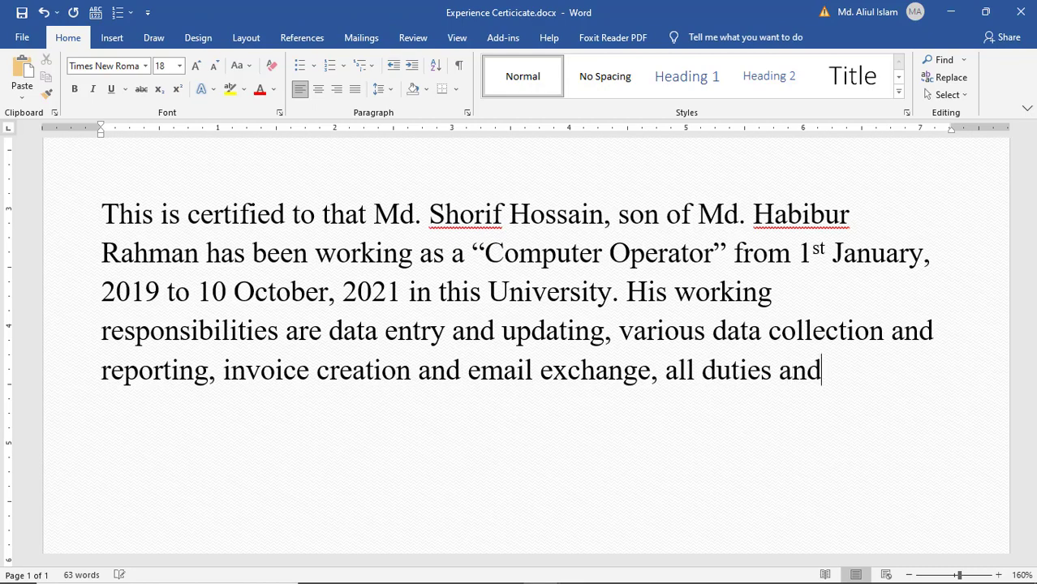
pyautogui.write(' respon')
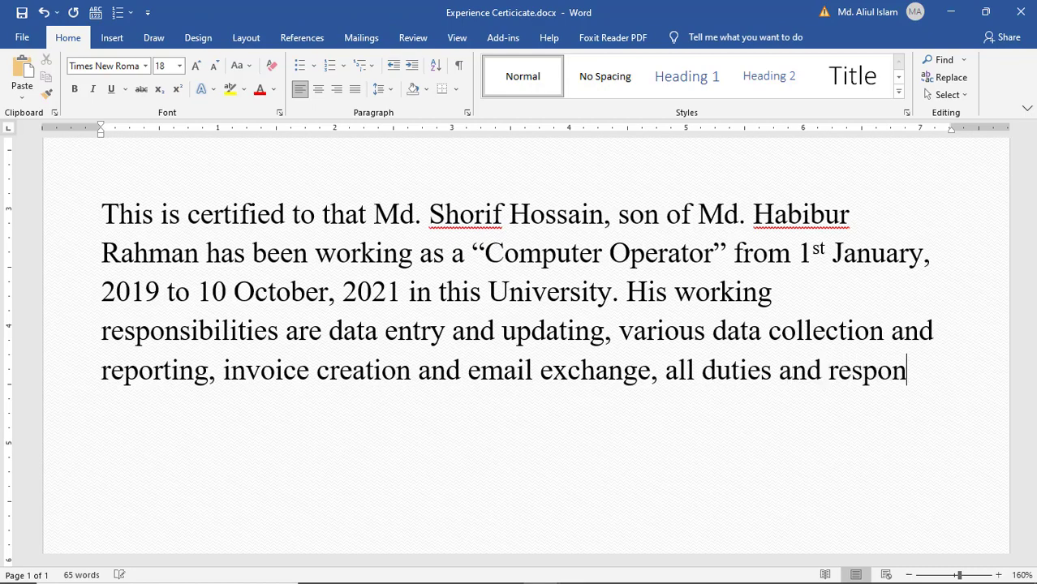
pyautogui.write('sibili')
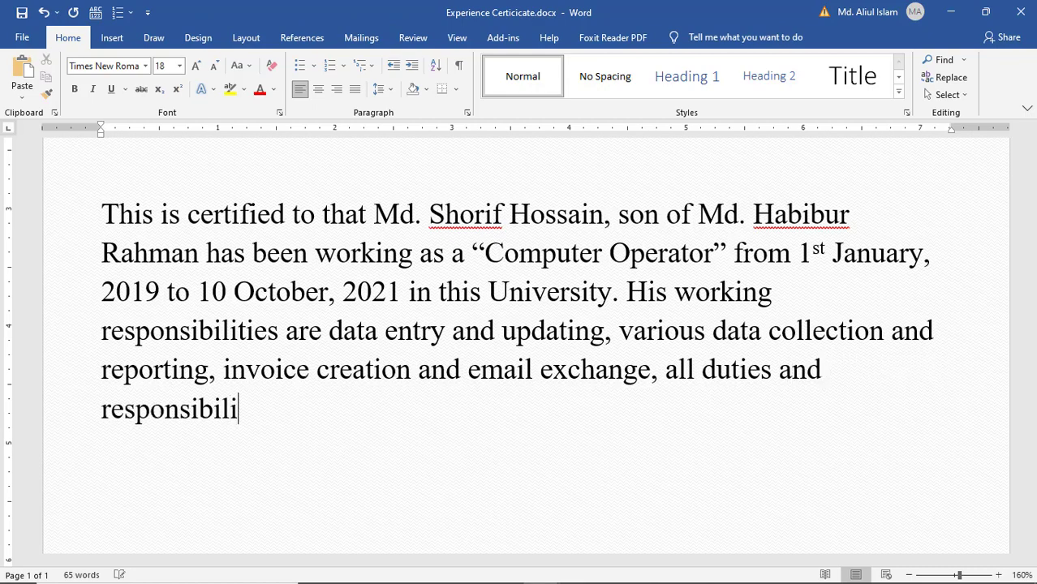
pyautogui.write('ties')
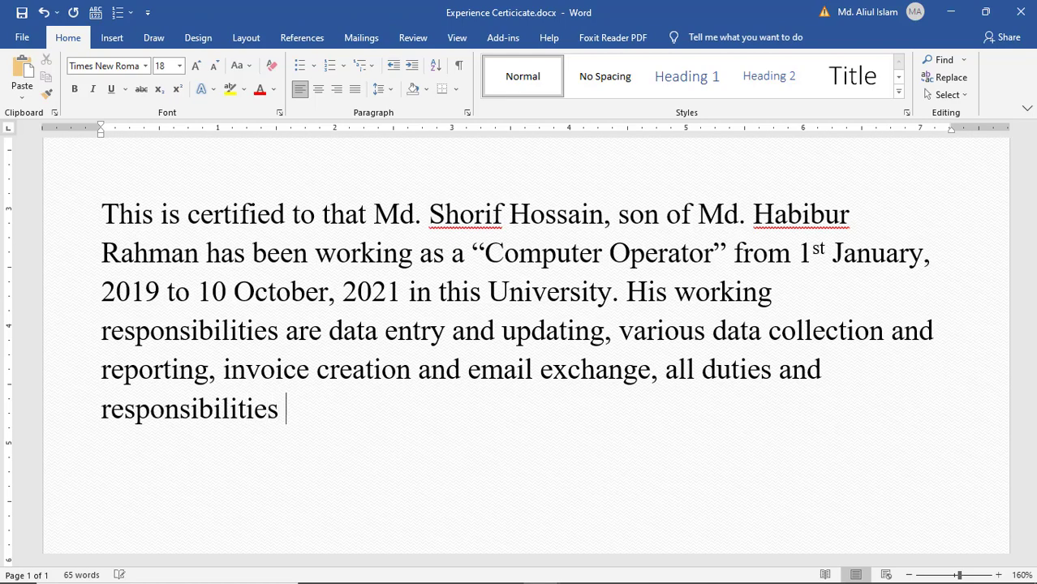
pyautogui.write(' of a ')
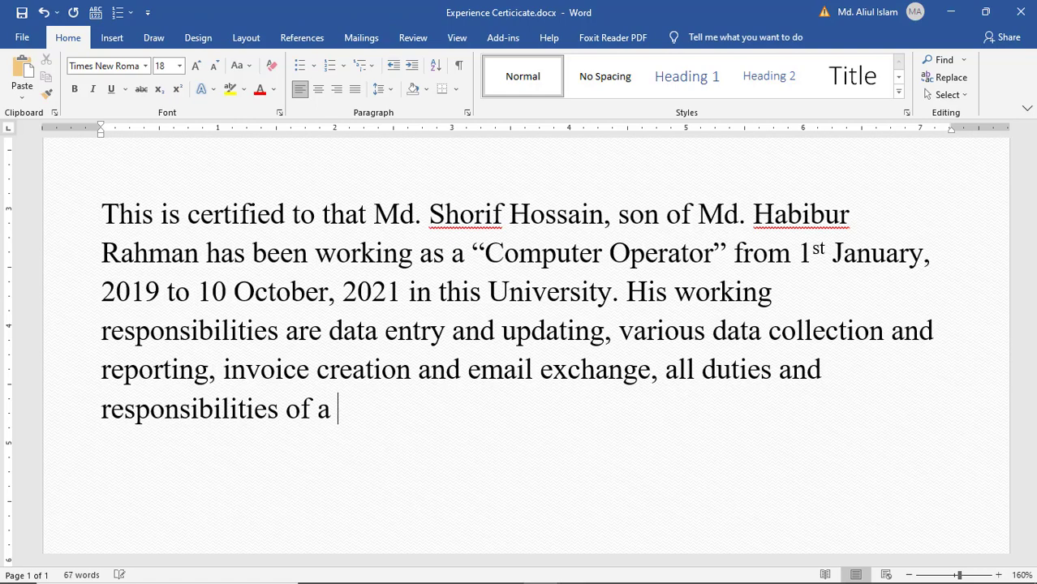
pyautogui.write('compu')
pyautogui.press('BackSpace')
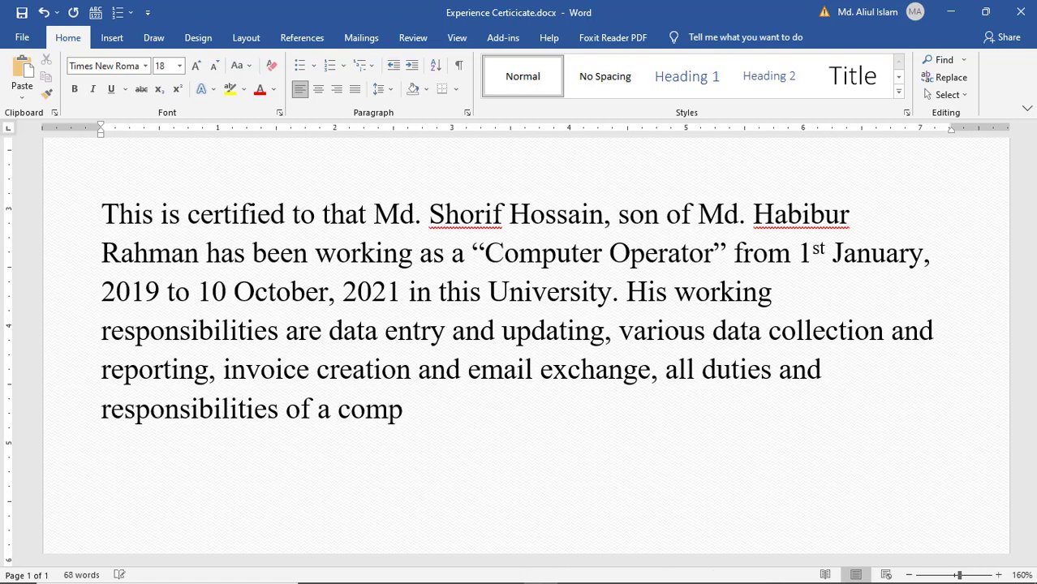
pyautogui.write('uter o')
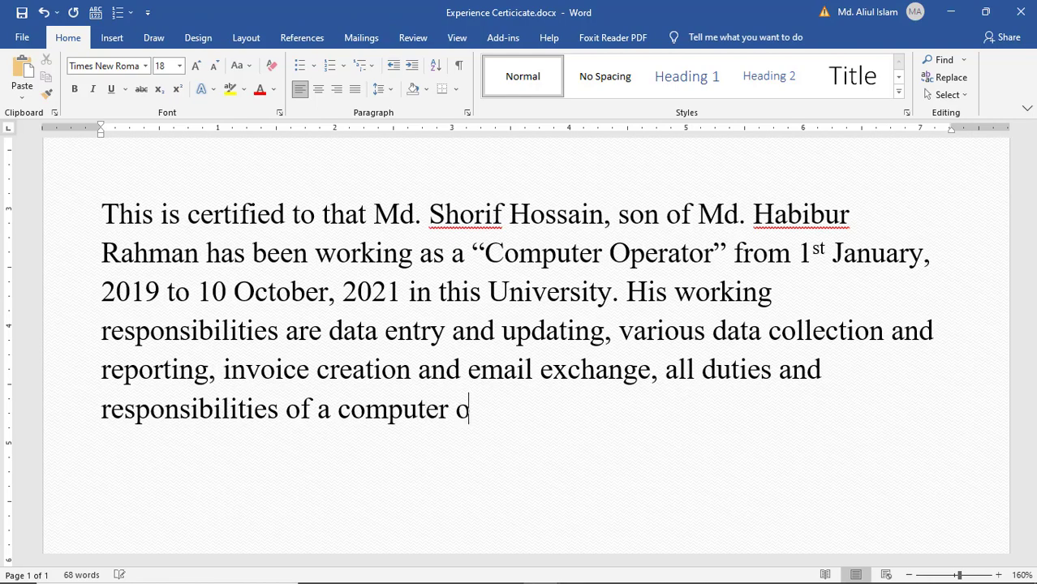
pyautogui.write('perator.')
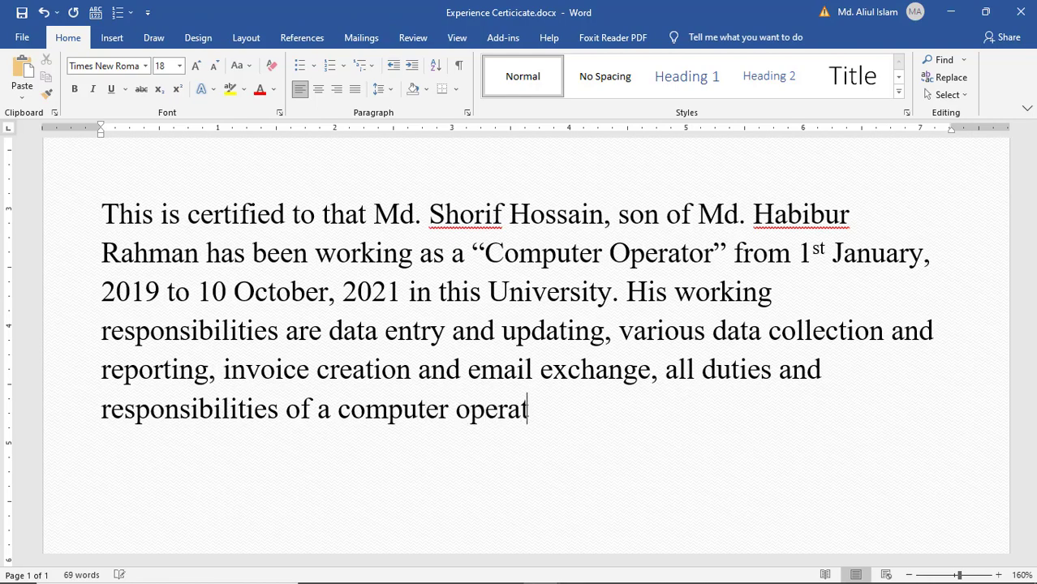
pyautogui.press('Return')
pyautogui.press('Return')
pyautogui.write('A')
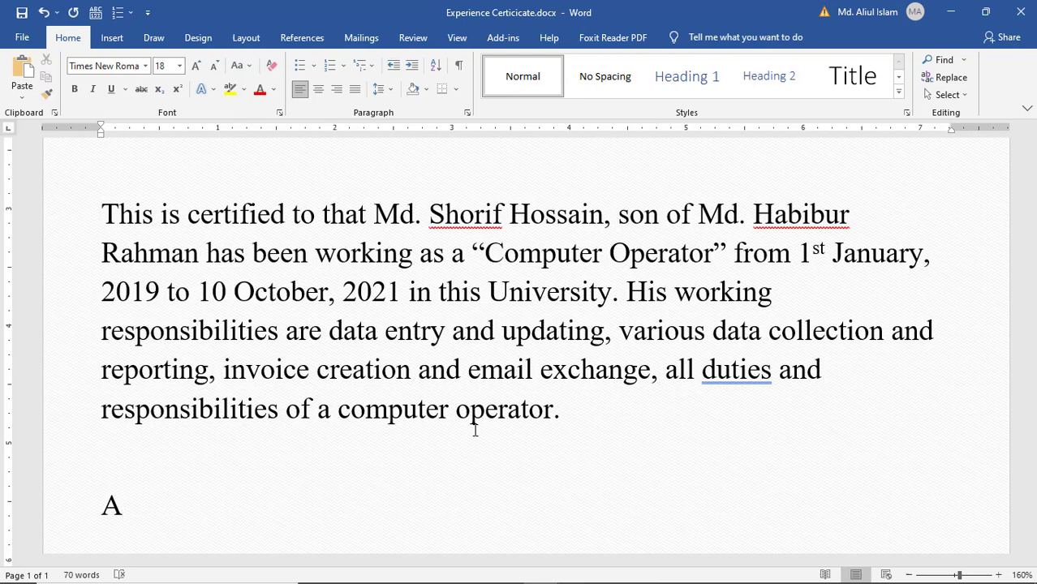
pyautogui.write('ccor')
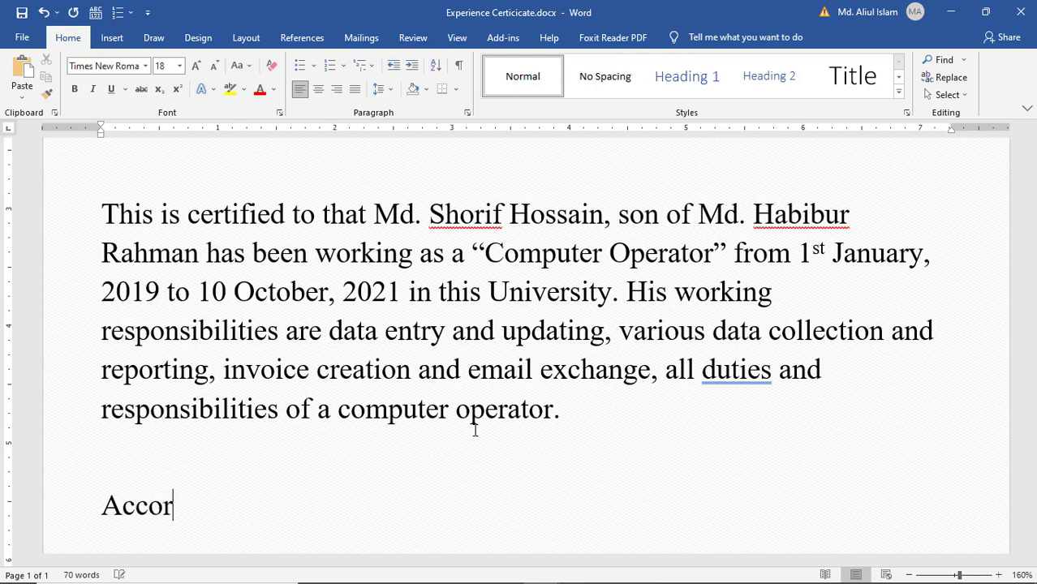
pyautogui.write('ding ')
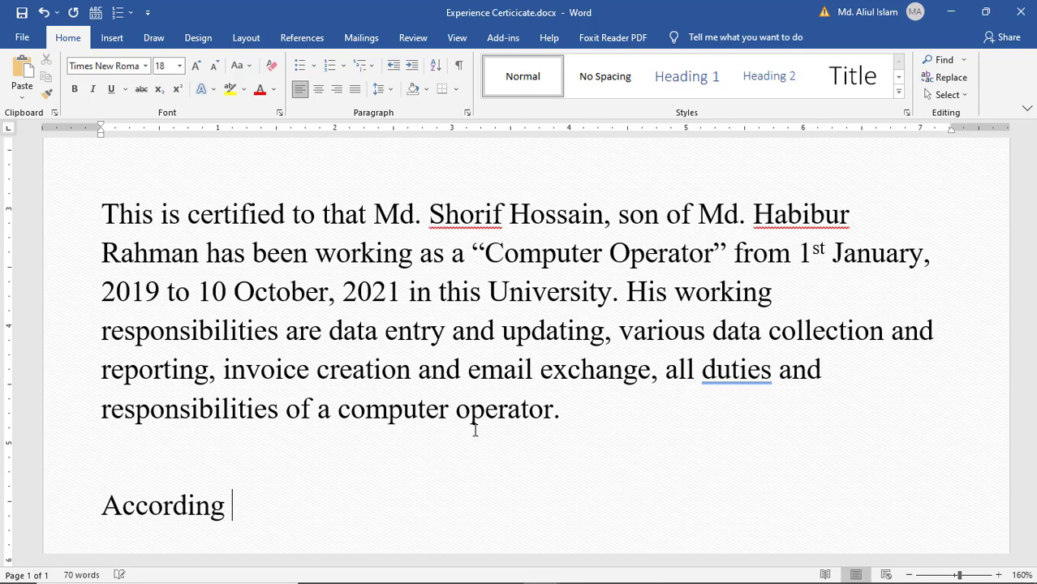
pyautogui.write('to the be')
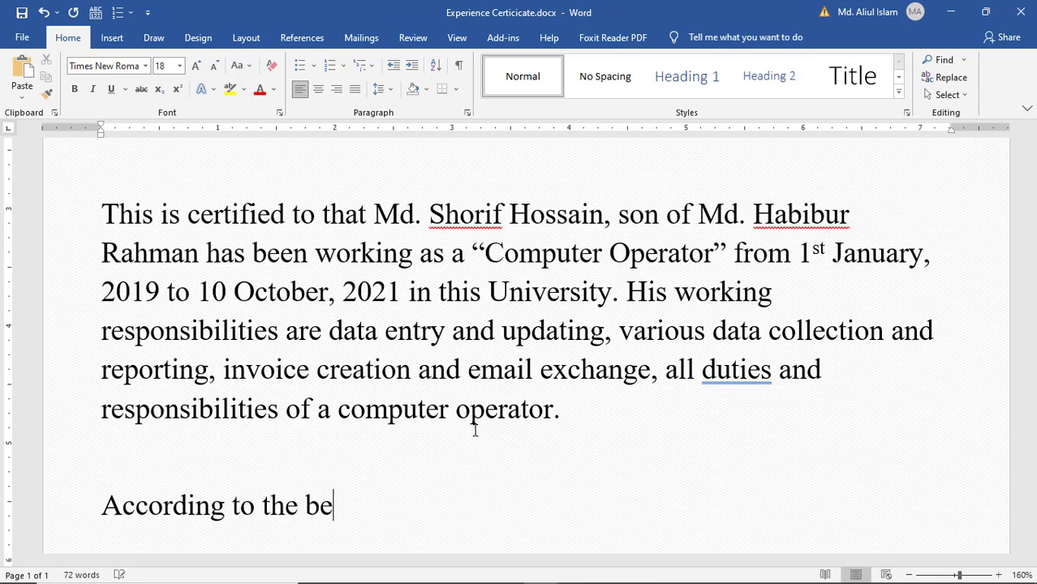
pyautogui.write('st of my kno')
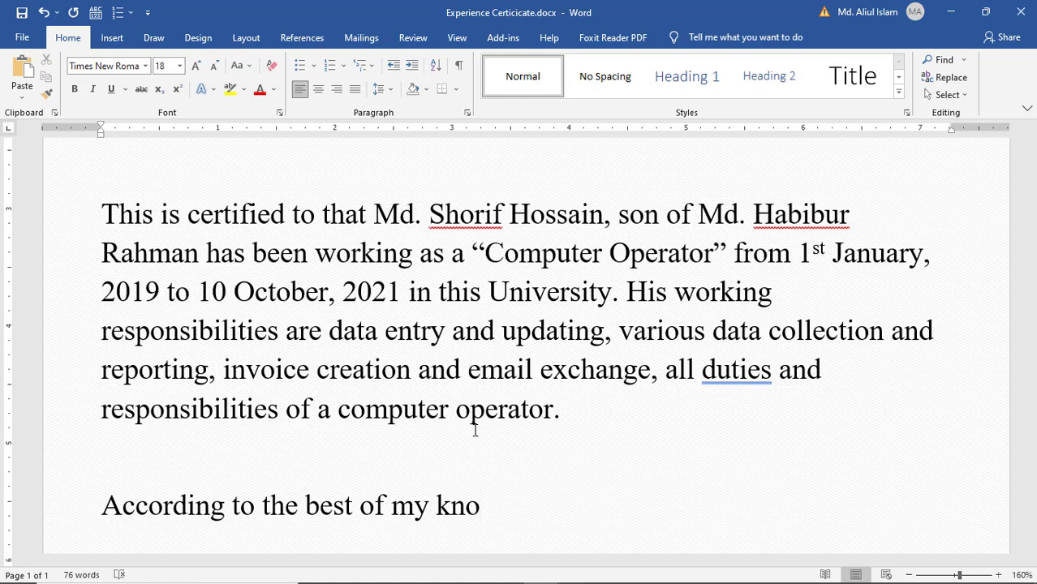
pyautogui.write('wledge ')
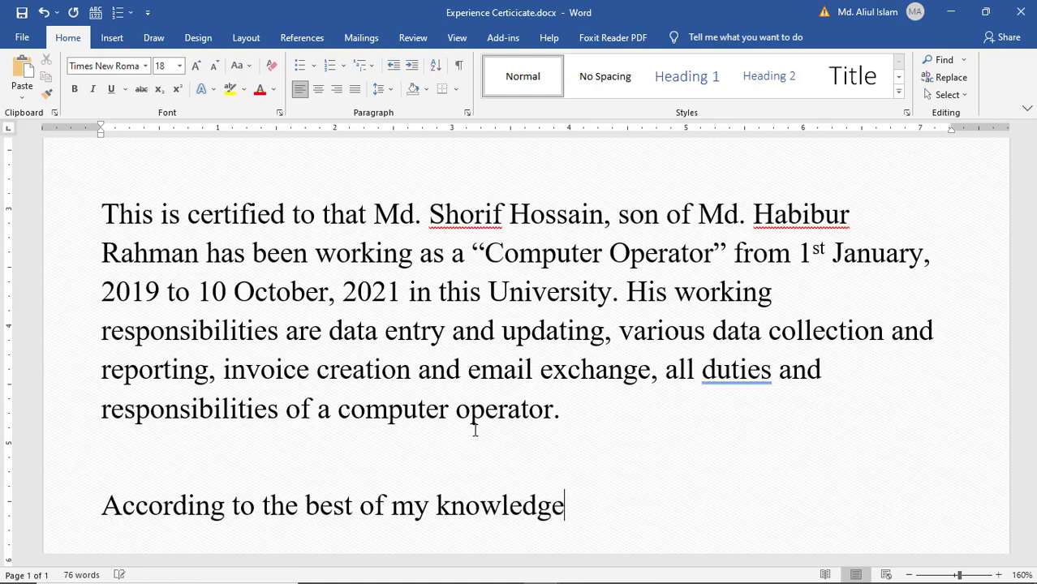
pyautogui.write(', he is')
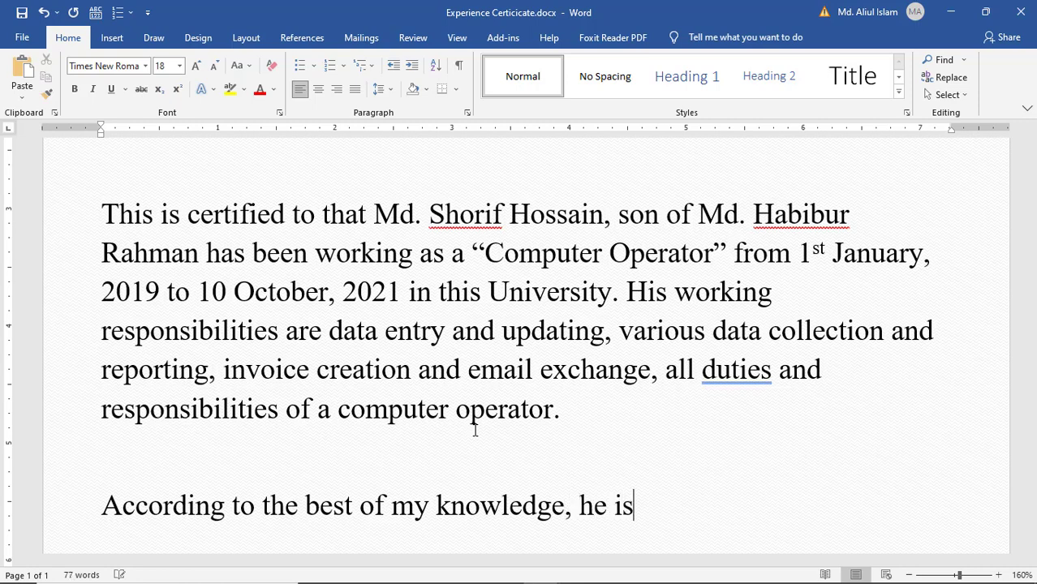
pyautogui.write(' va')
# - Complete the sentence: he is very sincere, dynamic, hardworking, obedient and punctual
pyautogui.press('BackSpace')
pyautogui.write('ery')
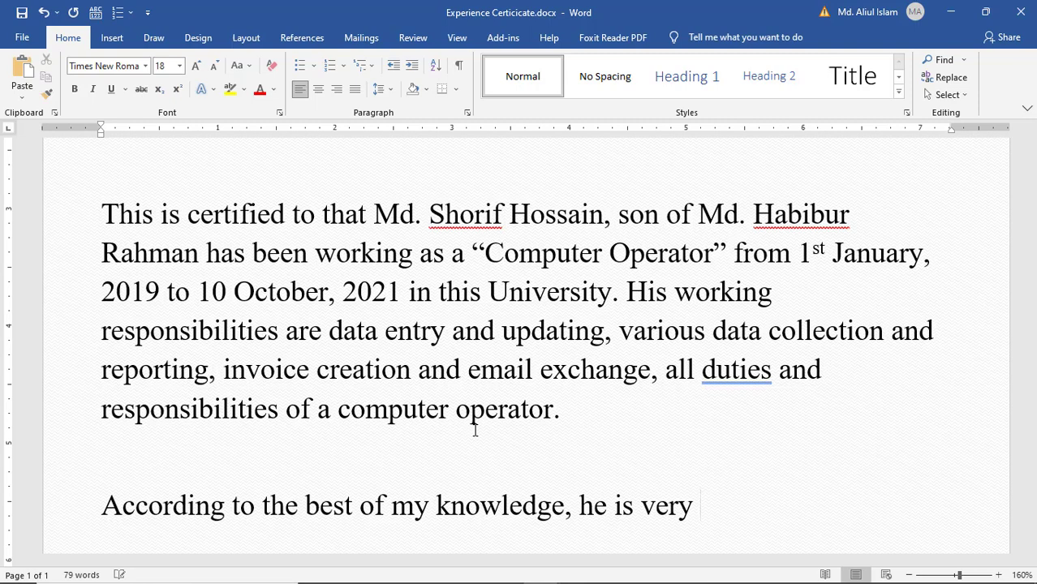
pyautogui.write(' sincere')
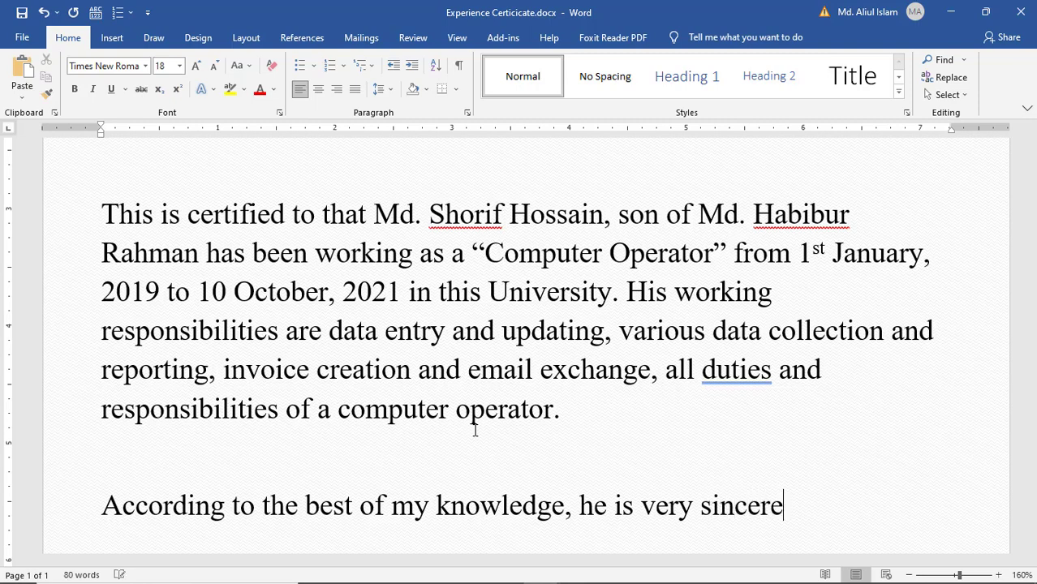
pyautogui.write(', dynam')
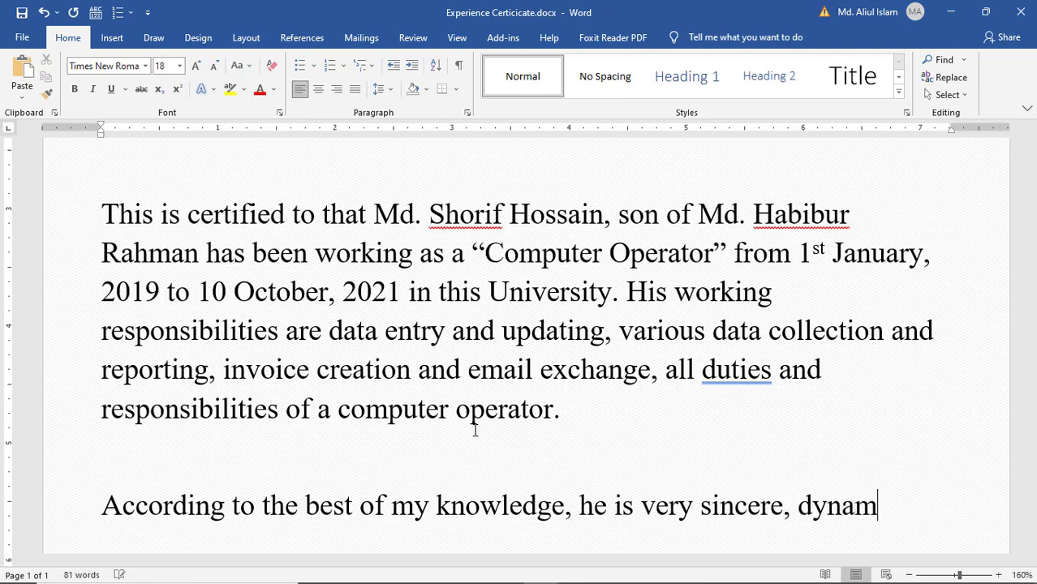
pyautogui.write('ic , hardwo')
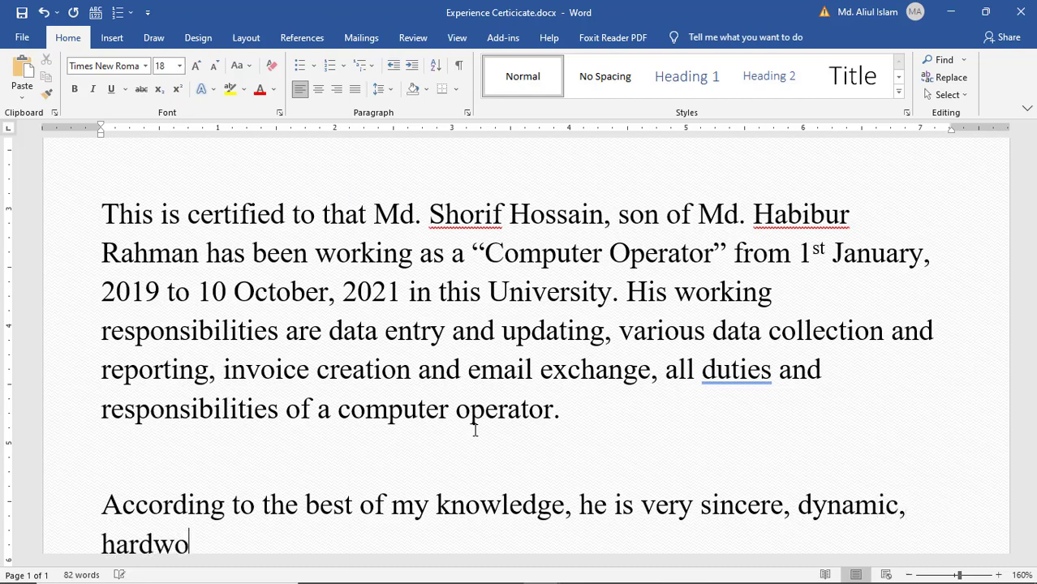
pyautogui.write('rking.')
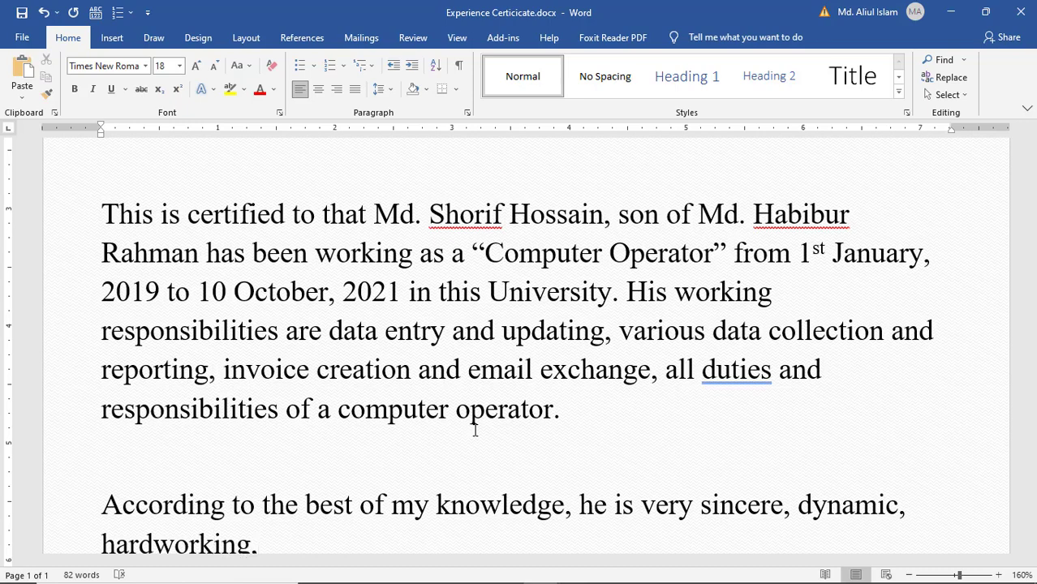
pyautogui.scroll(-5, 475, 430)
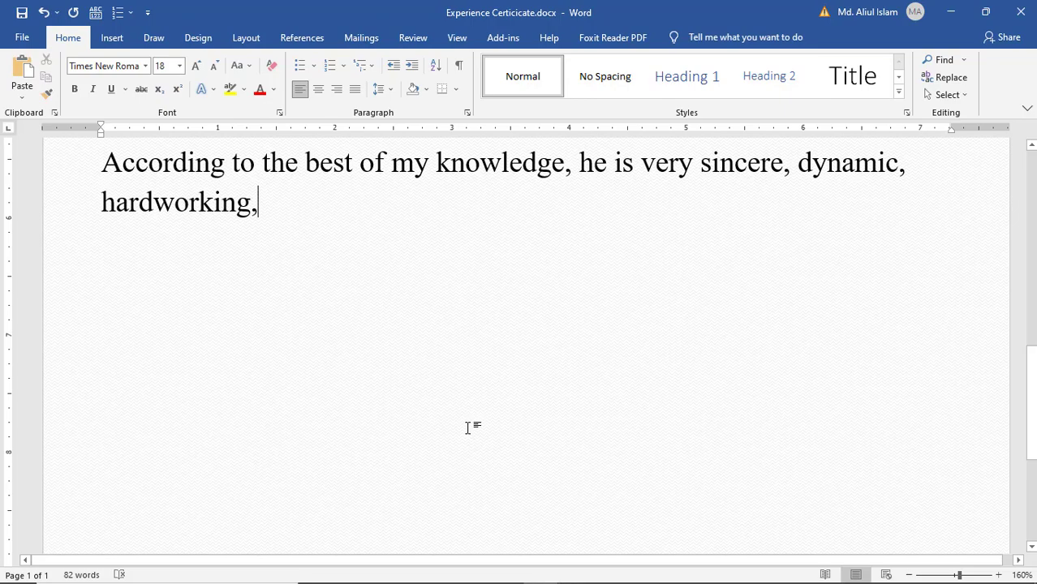
pyautogui.write('ob')
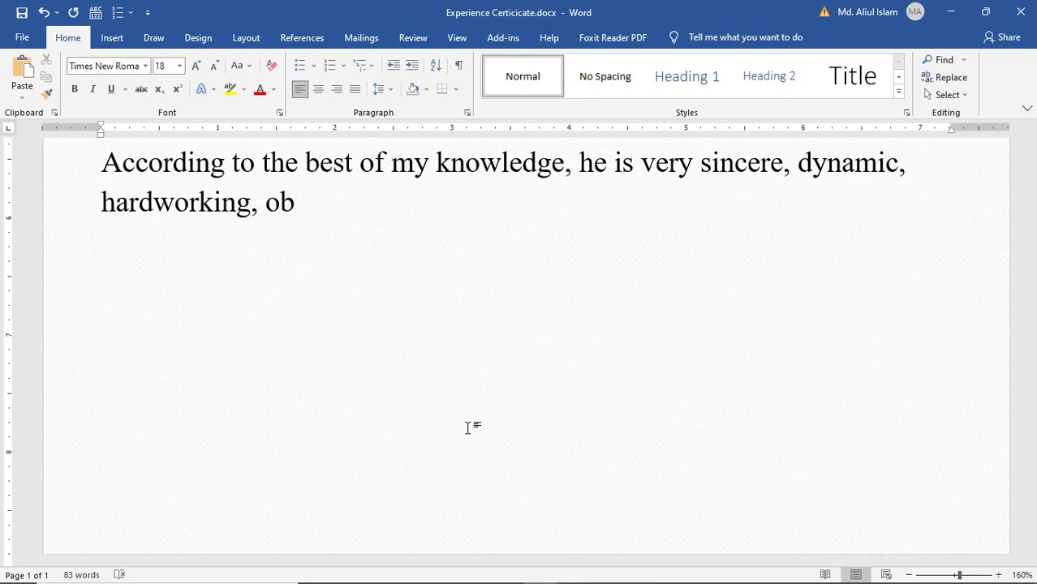
pyautogui.write('edient a')
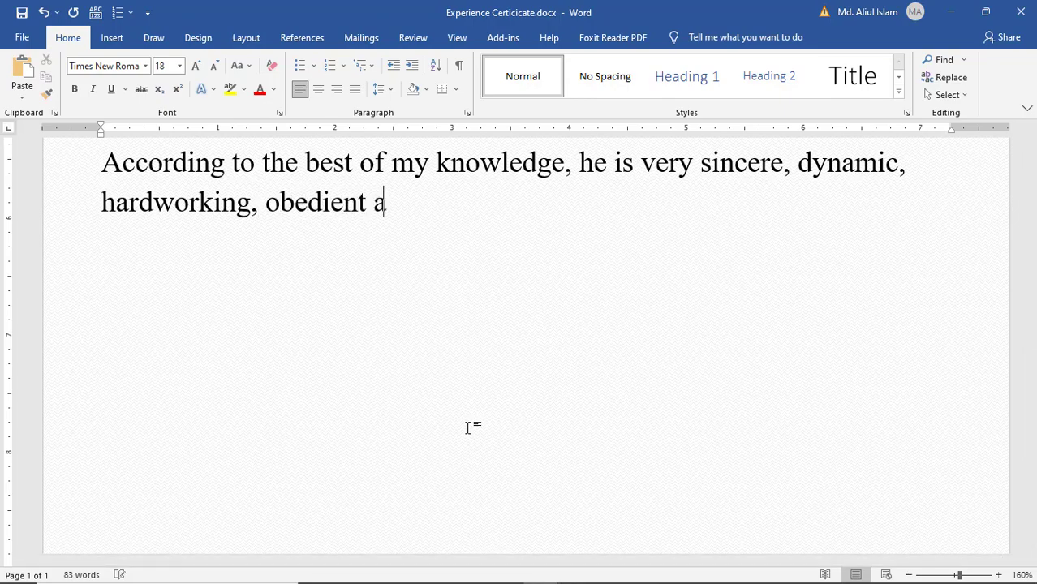
pyautogui.write('nd p')
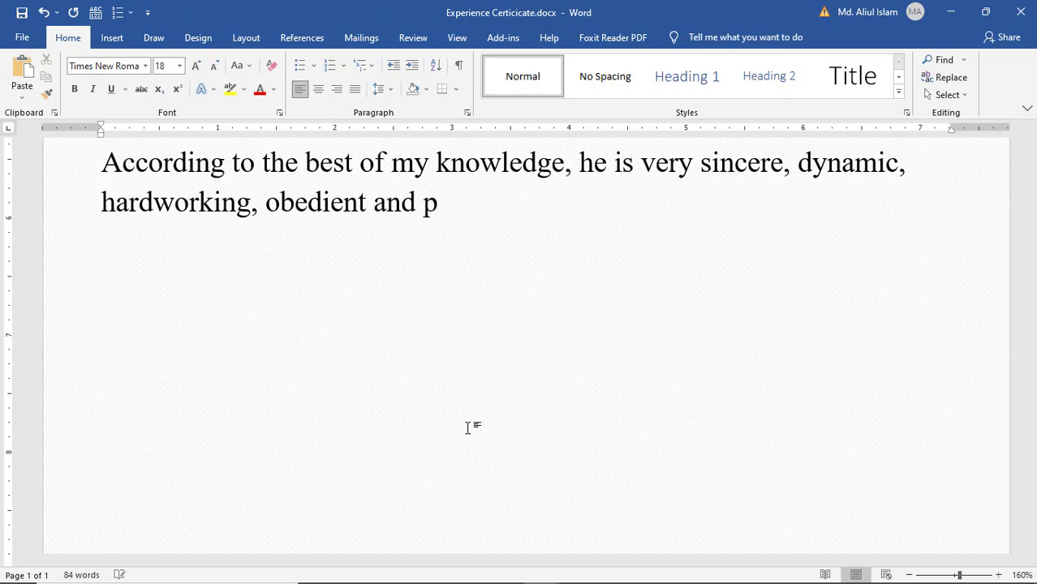
pyautogui.write('unctu')
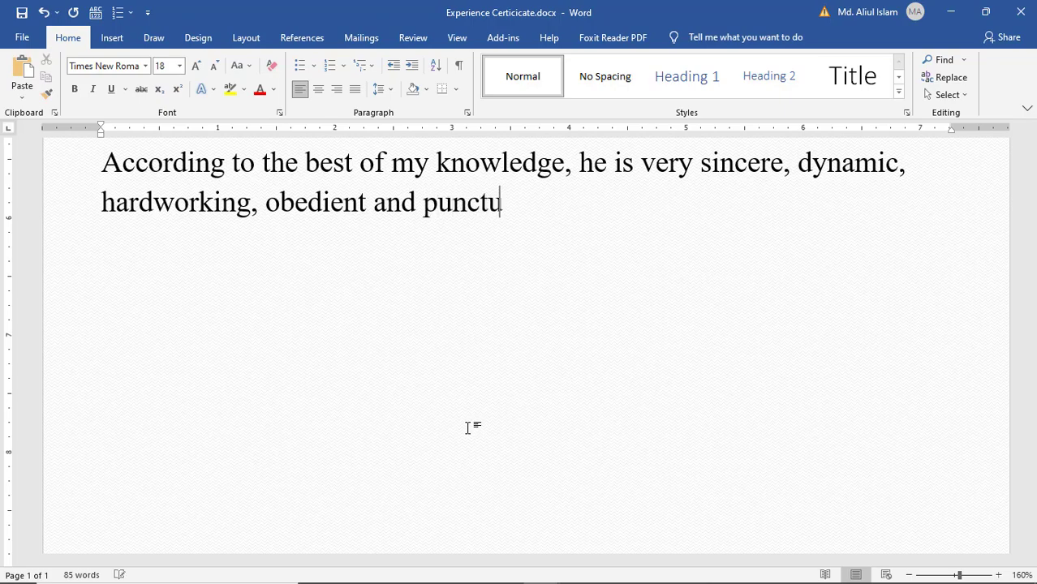
pyautogui.write('al.')
pyautogui.press('Return')
pyautogui.press('Return')
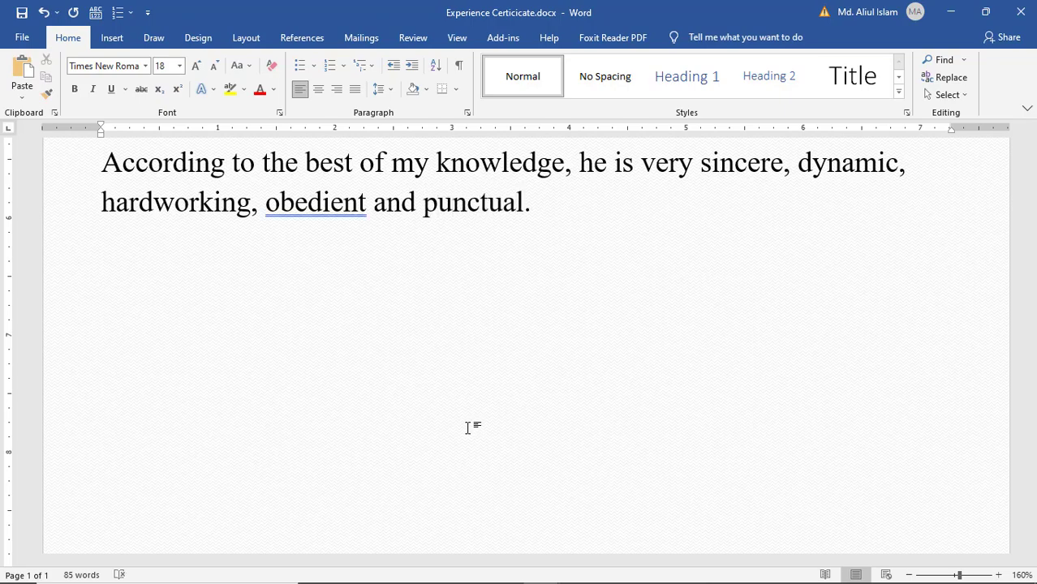
# - Type the closing line 'I wish him all the best in his life.'
pyautogui.write('I wish him ')
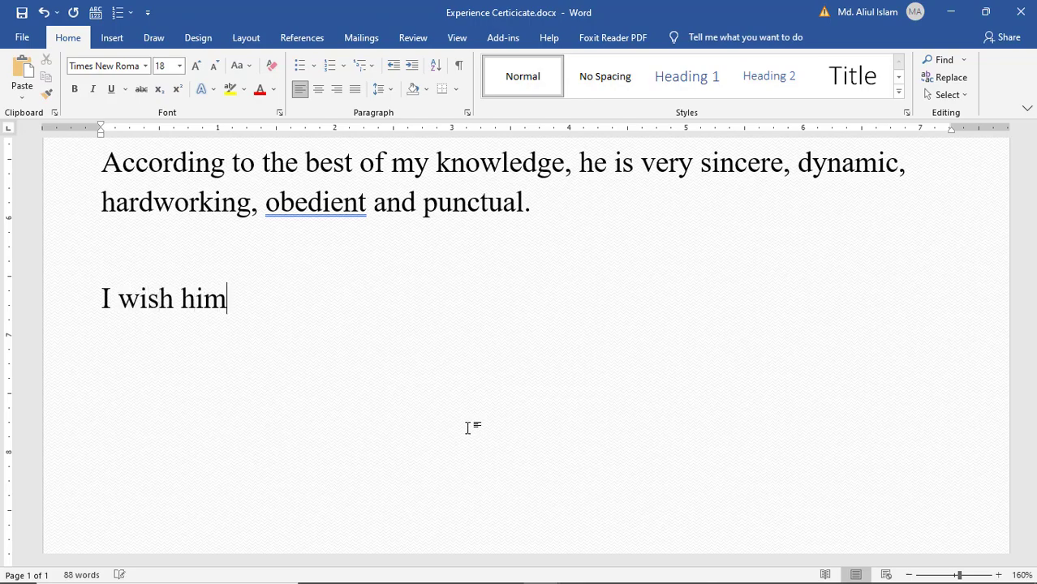
pyautogui.write('all the ')
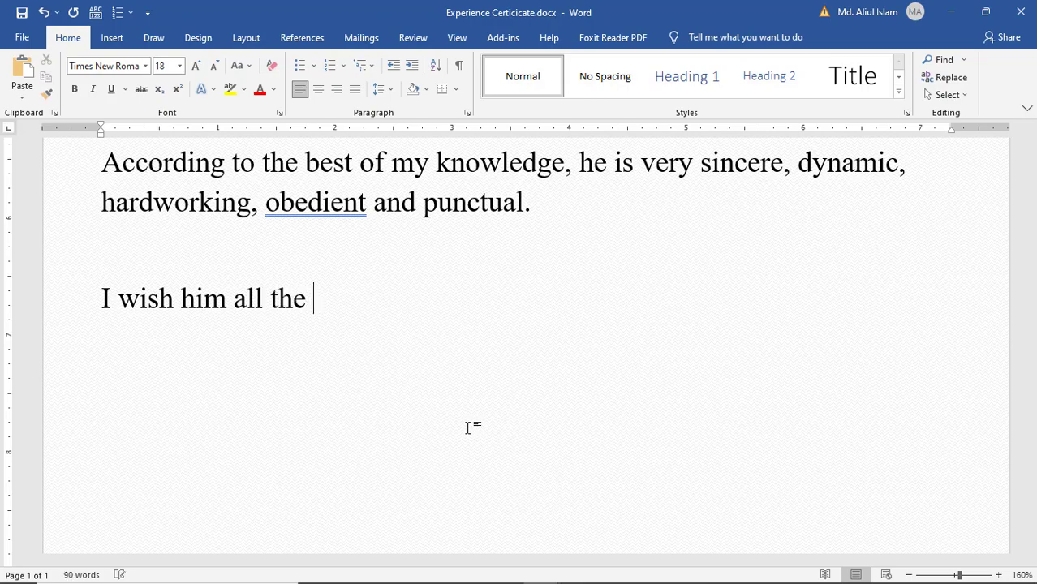
pyautogui.write('best in h')
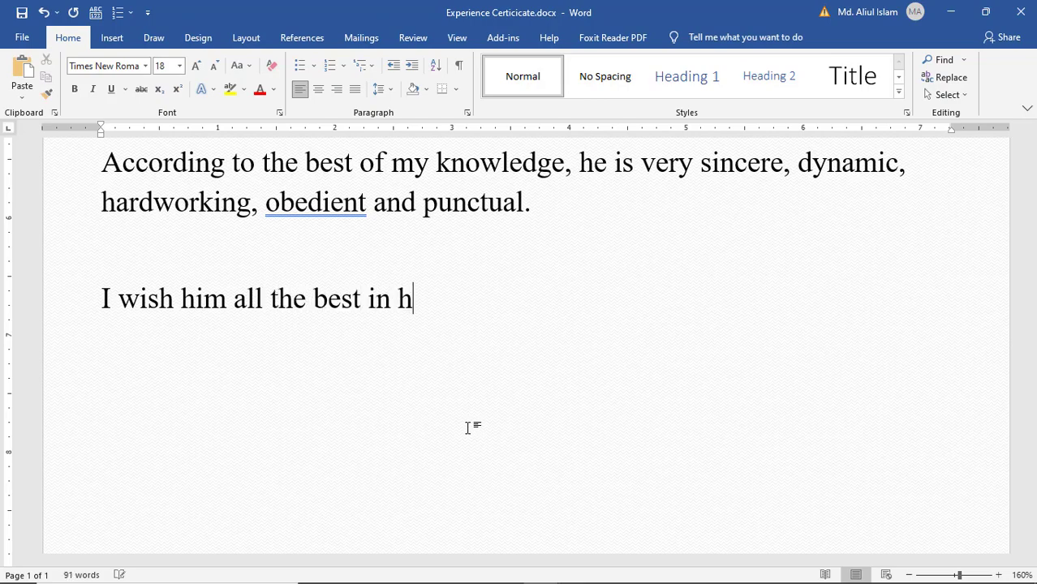
pyautogui.write('is life')
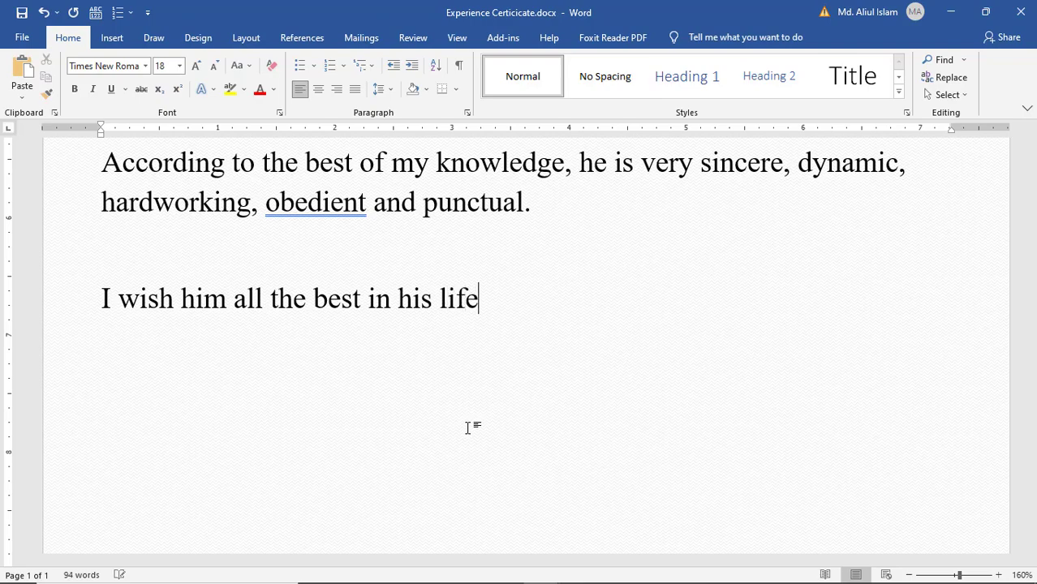
pyautogui.write('.')
pyautogui.press('Return')
# - Type a row of hyphens as the signature line, undoing the automatic border
pyautogui.press('Return')
pyautogui.write('----------')
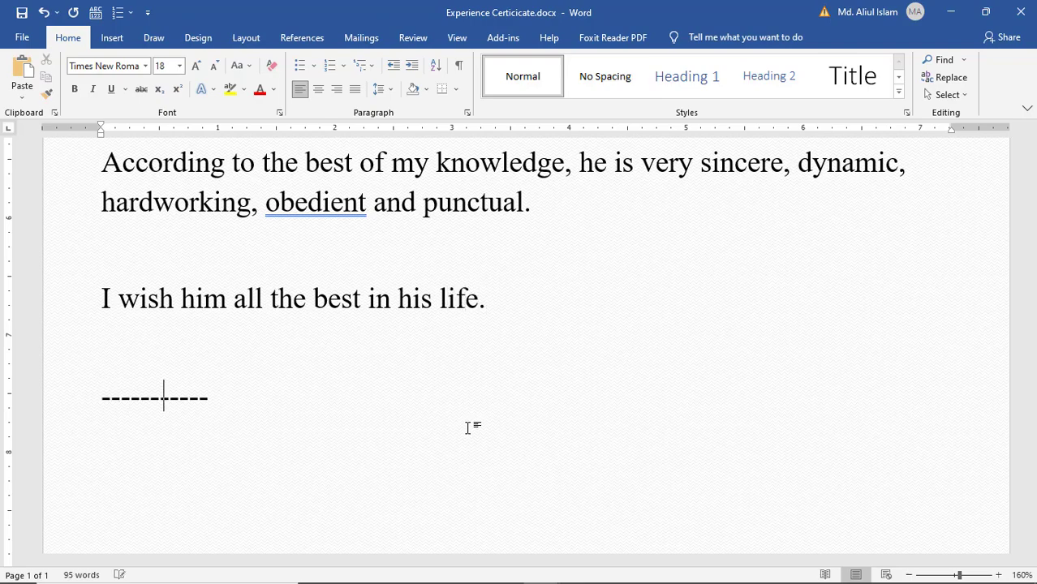
pyautogui.write('----------------------')
pyautogui.press('Return')
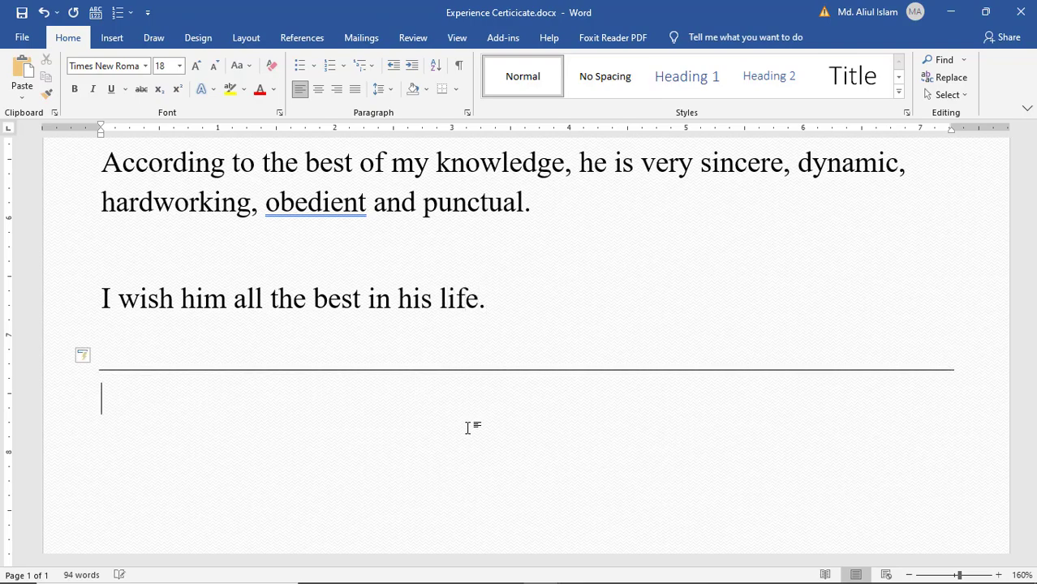
pyautogui.hotkey('ctrl', 'z')
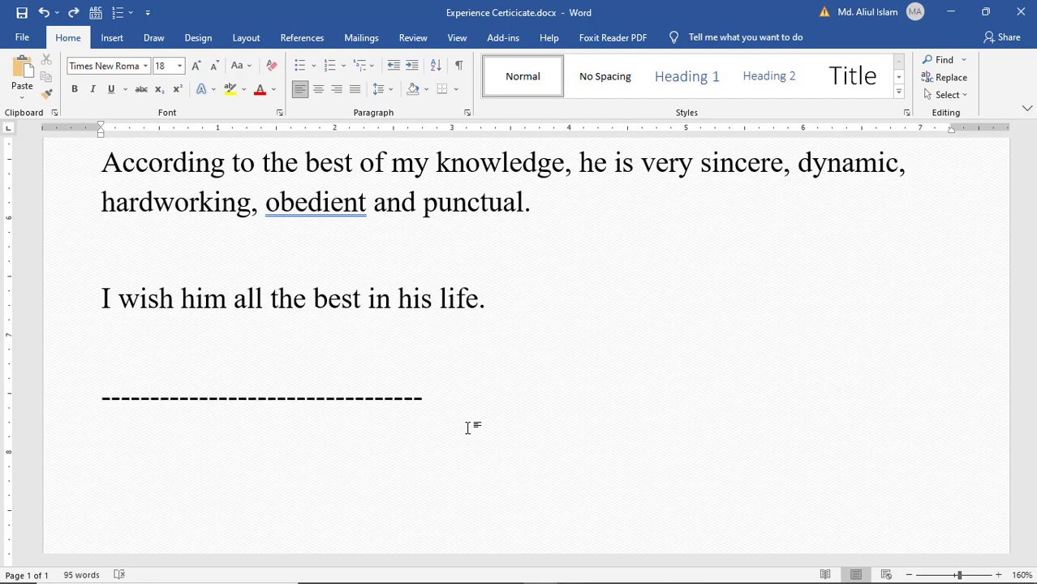
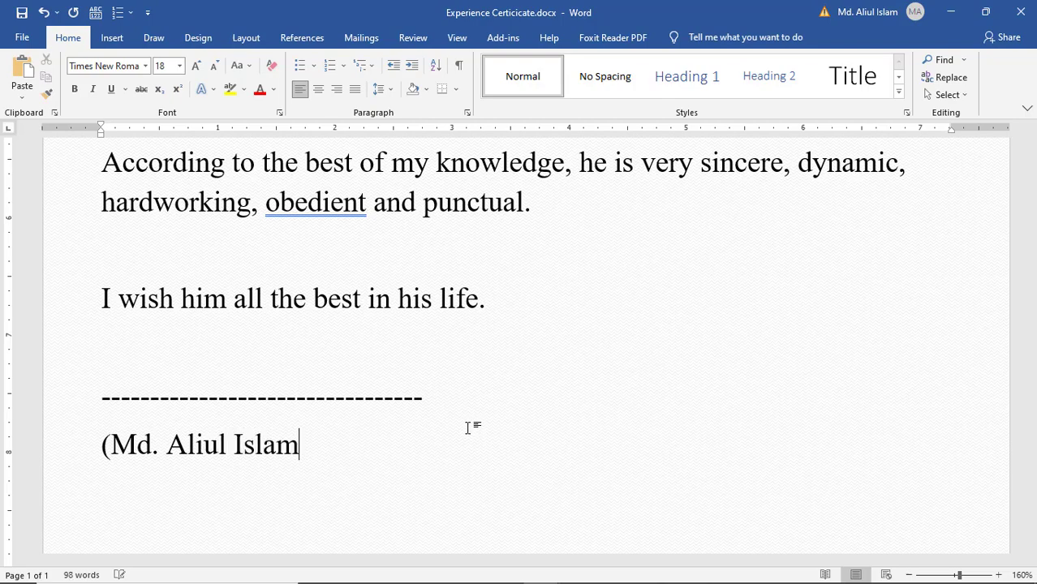
# - Below it, add the signatory's name in brackets, then VC and Online IT University
pyautogui.write(')')
pyautogui.press('Return')
pyautogui.write('VC ')
pyautogui.write('O')
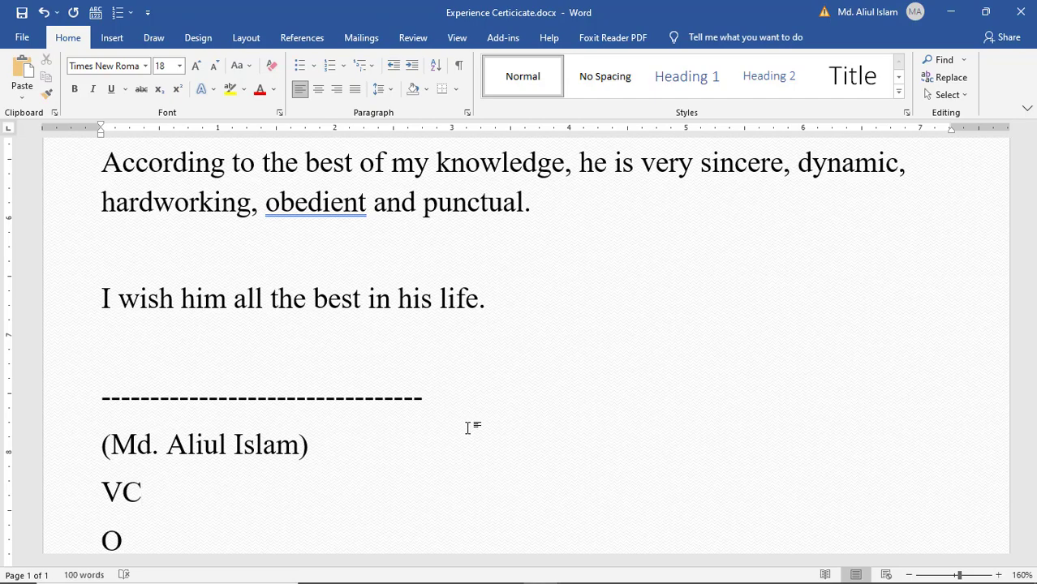
pyautogui.scroll(-1, 468, 427)
pyautogui.write('nl')
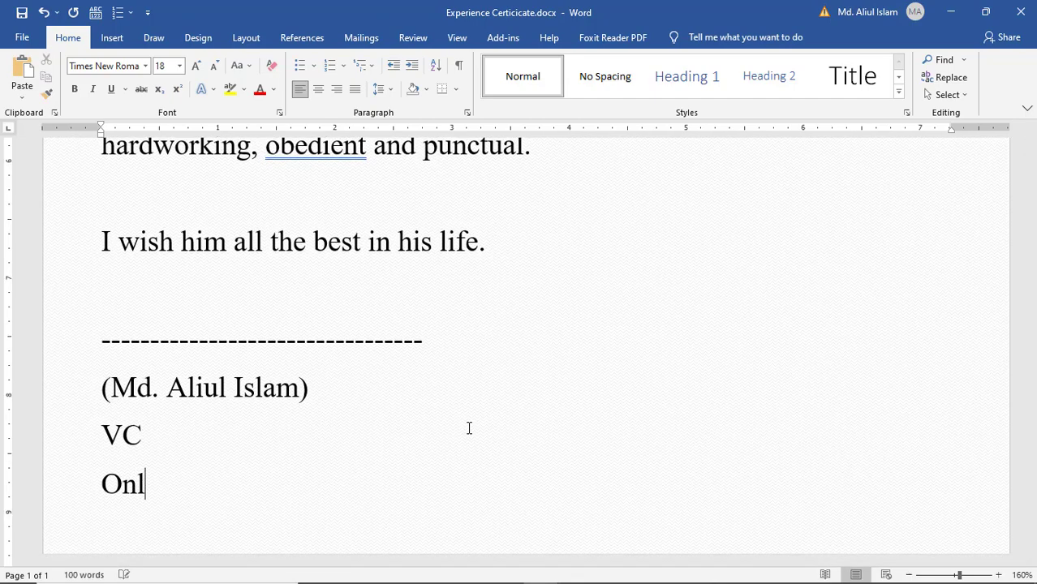
pyautogui.write('ine IT UNi')
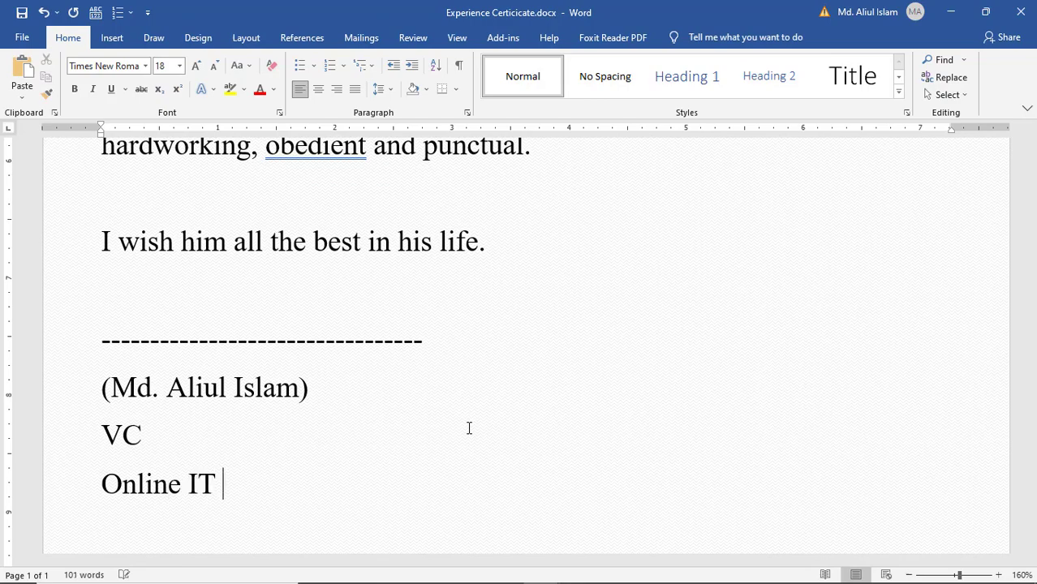
pyautogui.press('BackSpace')
pyautogui.press('BackSpace')
pyautogui.write('niversity')
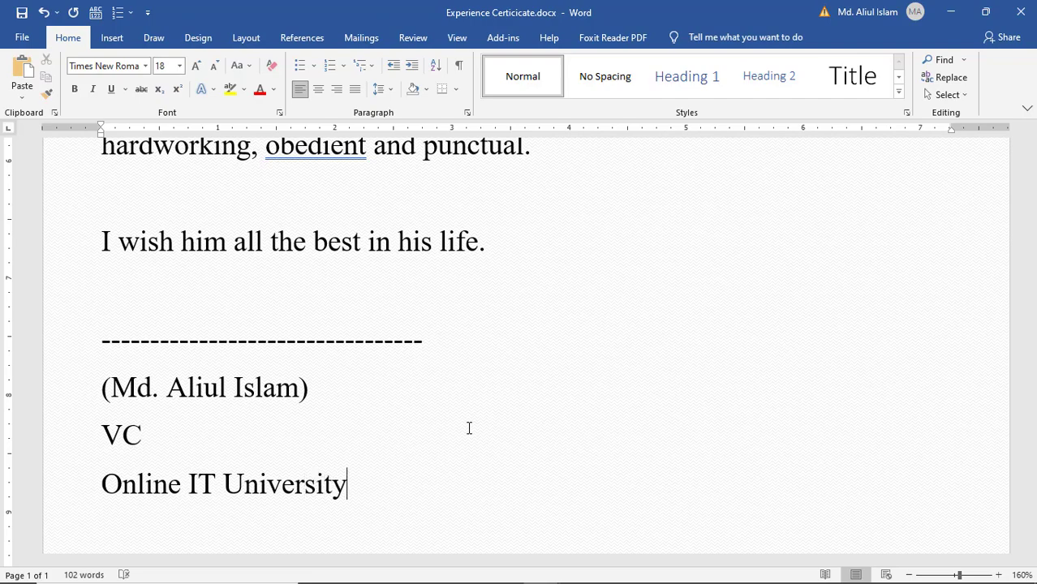
pyautogui.scroll(-1, 469, 429)
pyautogui.keyDown('ctrl'); pyautogui.scroll(-5, 460, 423); pyautogui.keyUp('ctrl')
pyautogui.scroll(-4, 555, 384)
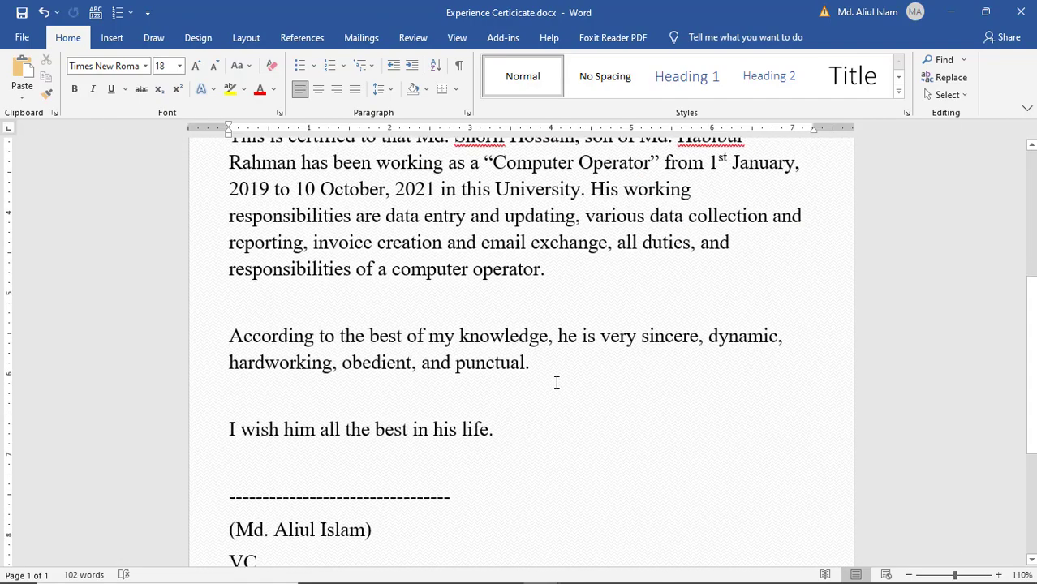
pyautogui.scroll(-1, 431, 430)
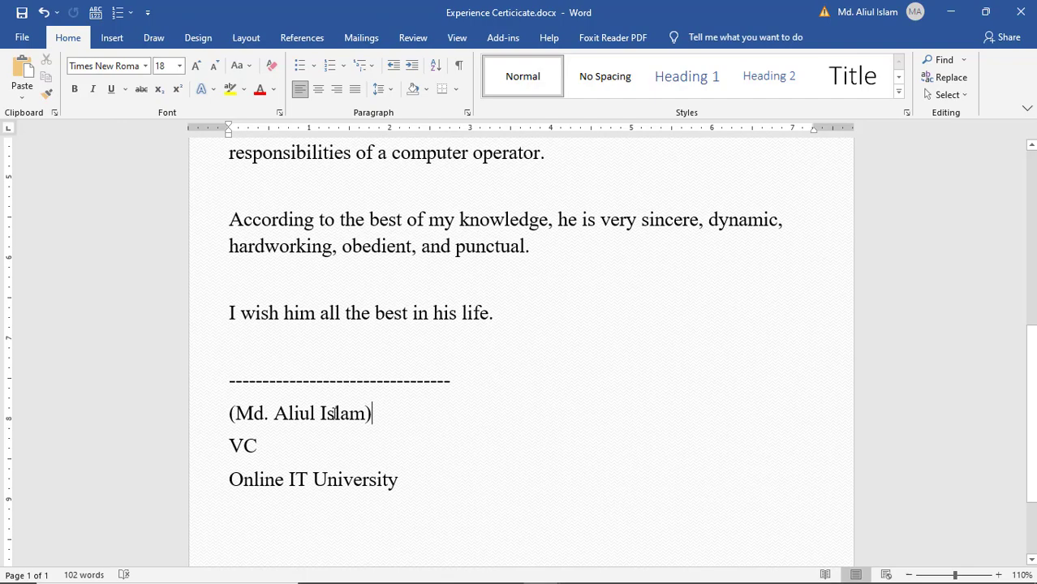
# - Make the signatory's name bold
pyautogui.moveTo(373, 414); pyautogui.dragTo(229, 414)
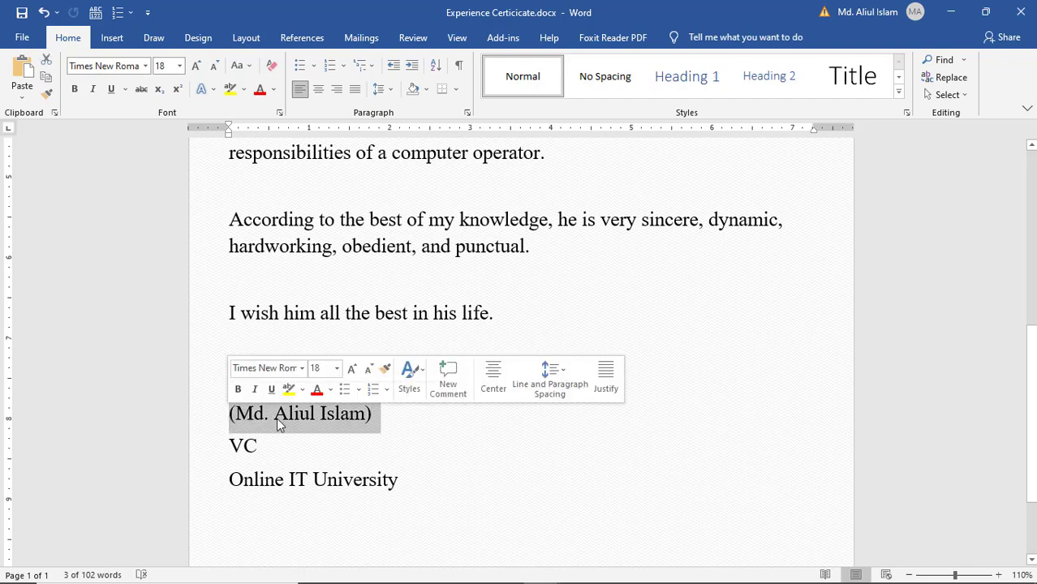
pyautogui.hotkey('ctrl', 'b')
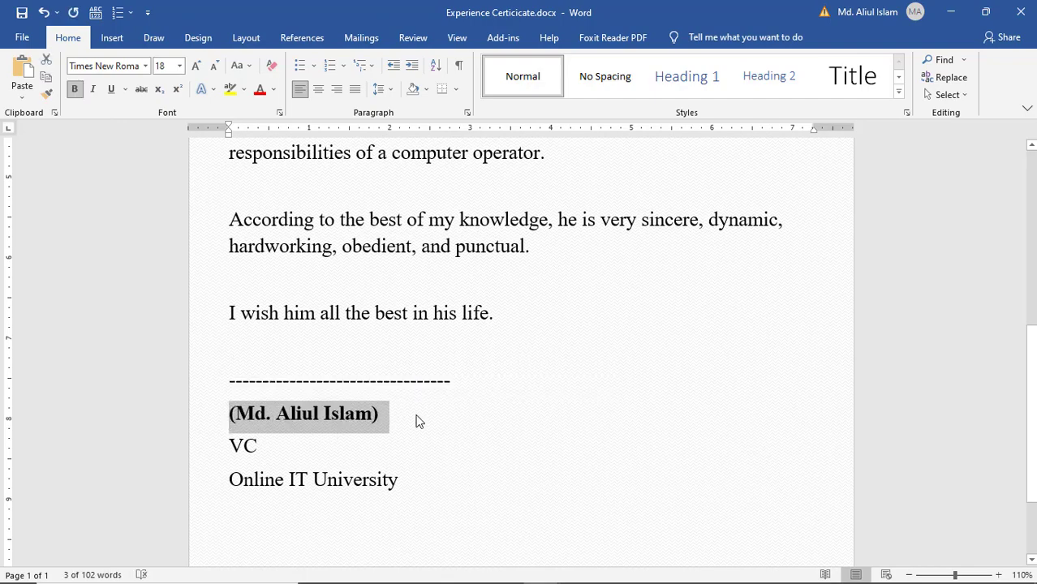
pyautogui.click(417, 419)
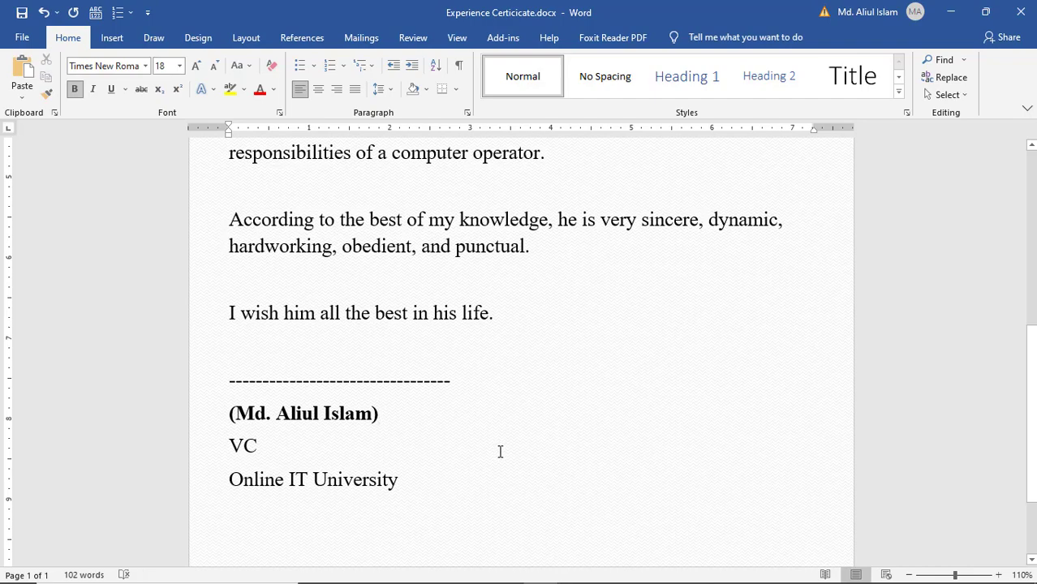
# - Set the signature block to 1.0 line spacing with no space after paragraphs
pyautogui.moveTo(416, 481); pyautogui.dragTo(207, 380)
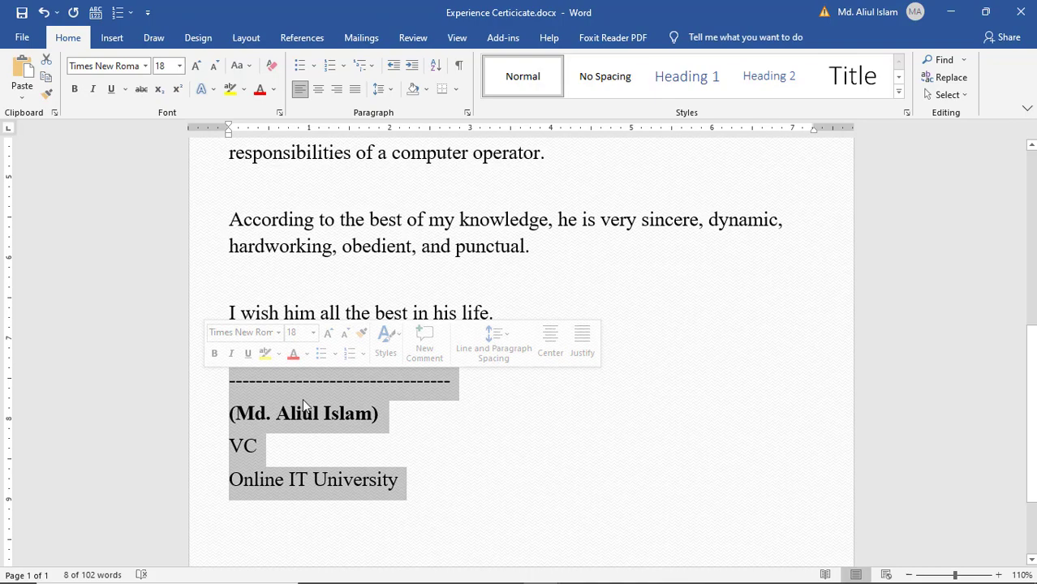
pyautogui.click(394, 92)
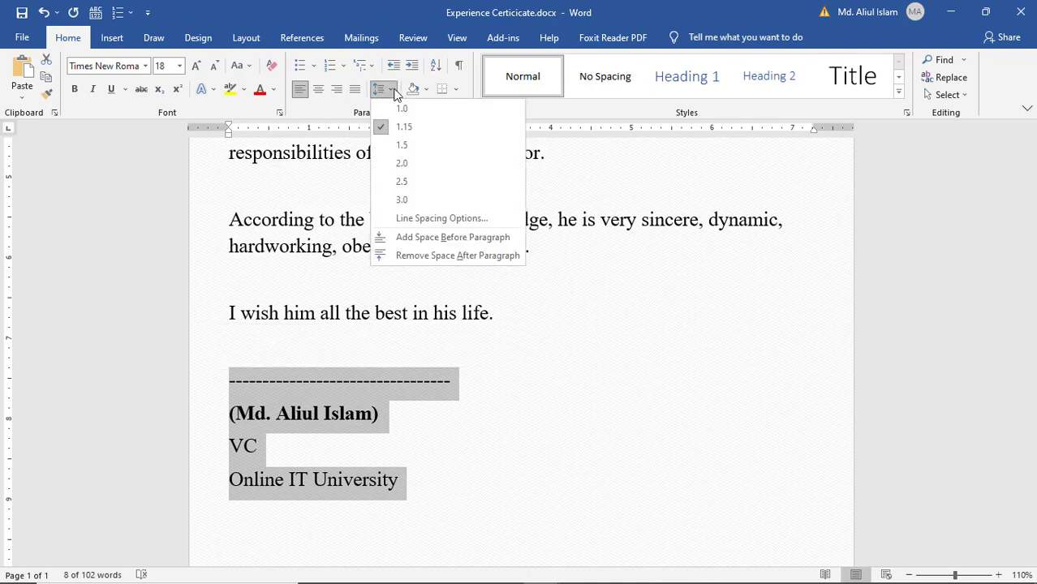
pyautogui.click(404, 110)
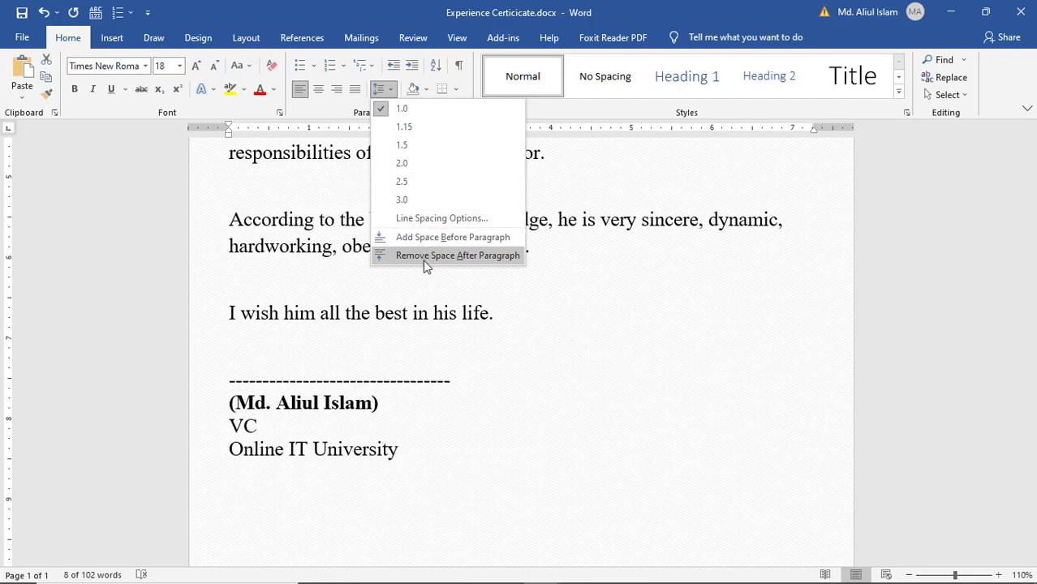
pyautogui.click(423, 257)
pyautogui.click(445, 419)
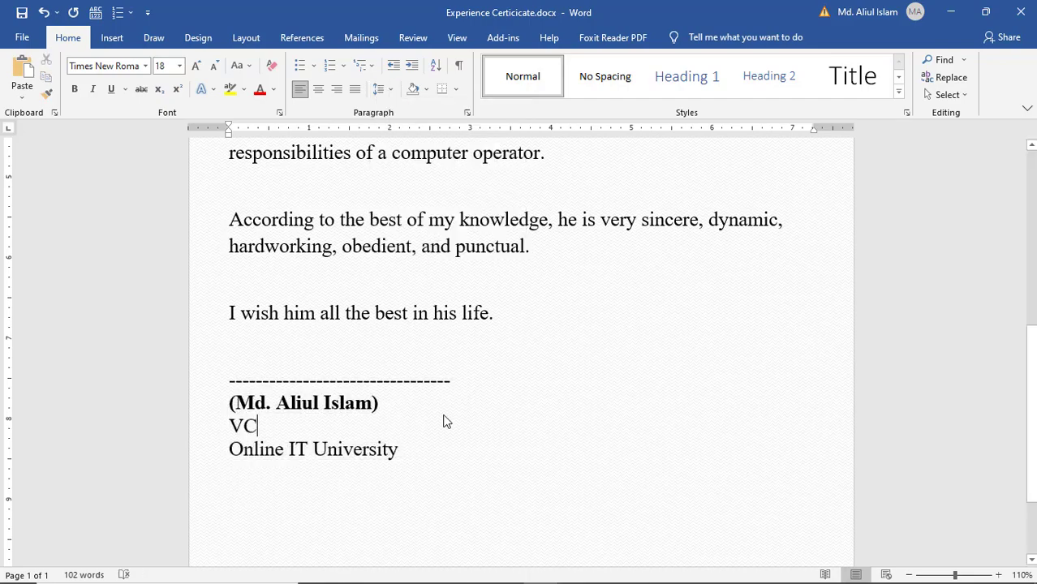
# - Bold the employee's full name in the certifying paragraph
pyautogui.scroll(5, 444, 418)
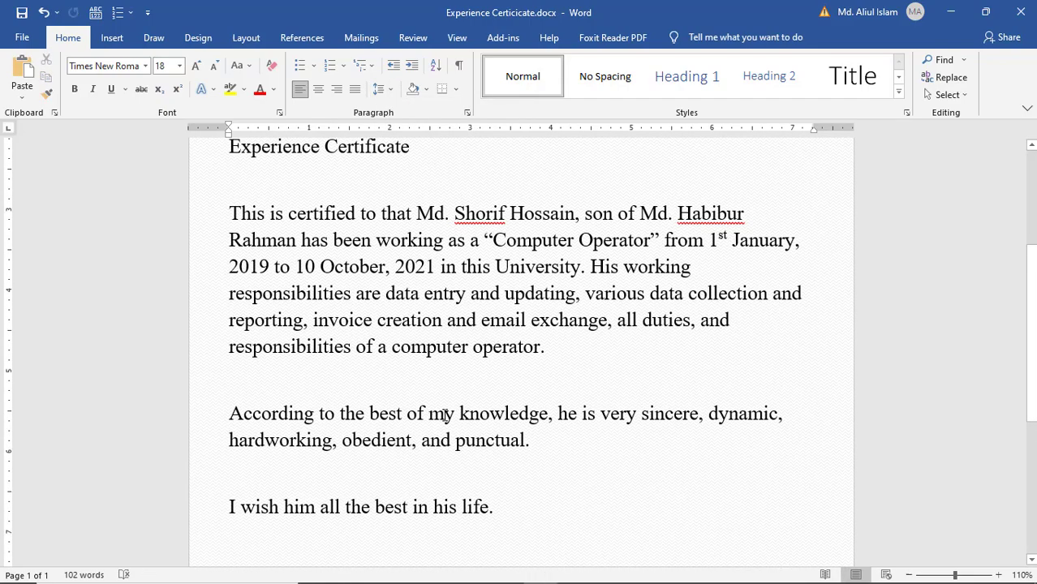
pyautogui.scroll(1, 509, 388)
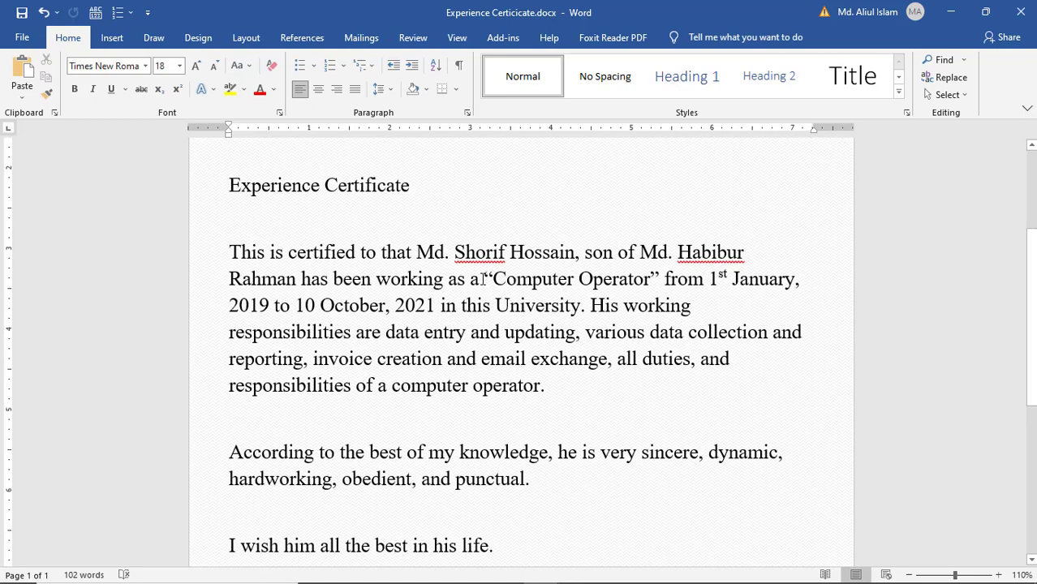
pyautogui.moveTo(484, 278); pyautogui.dragTo(578, 279)
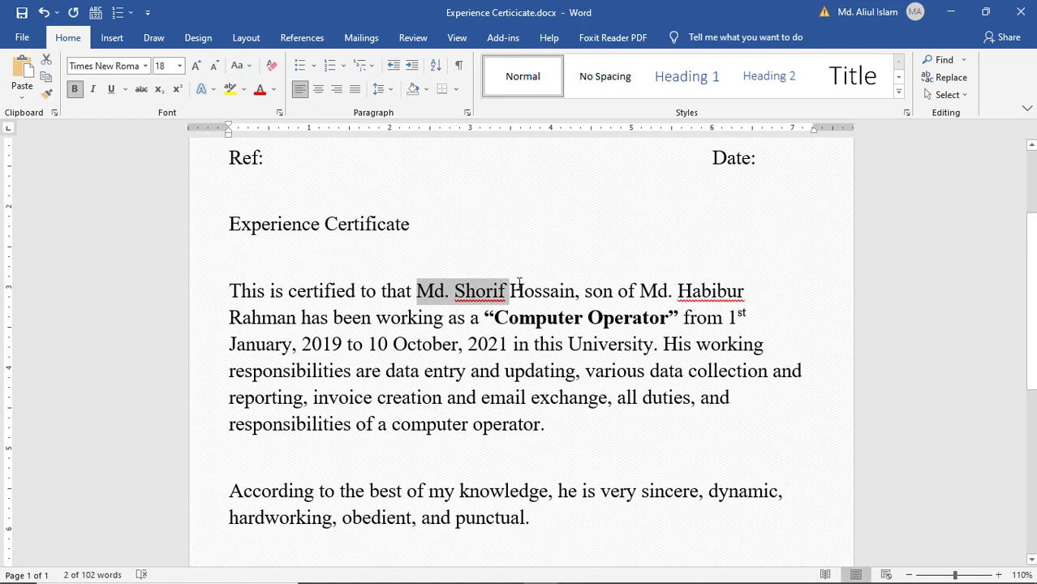
pyautogui.moveTo(514, 291); pyautogui.dragTo(576, 292)
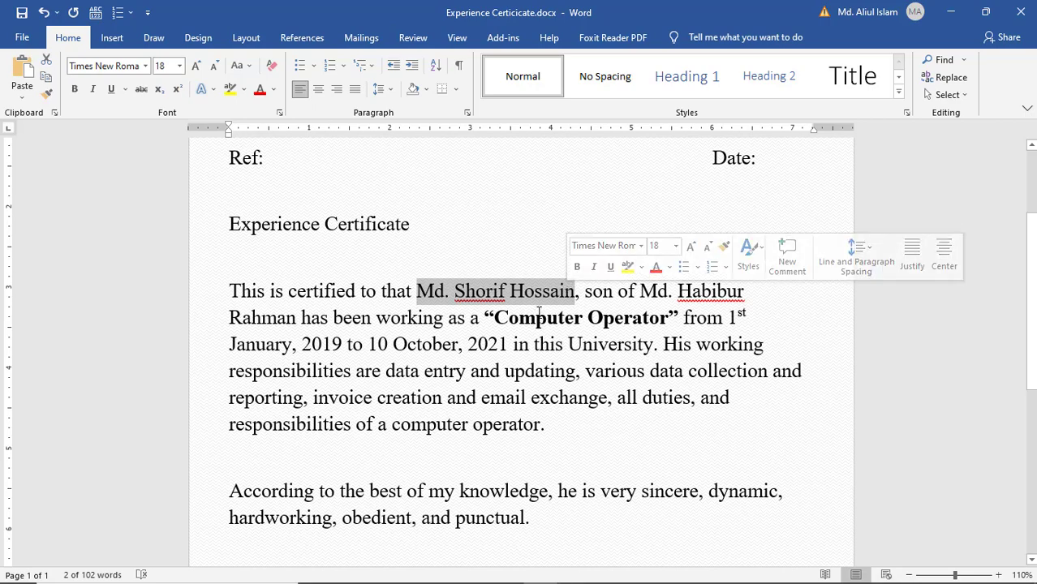
pyautogui.hotkey('ctrl', 'b')
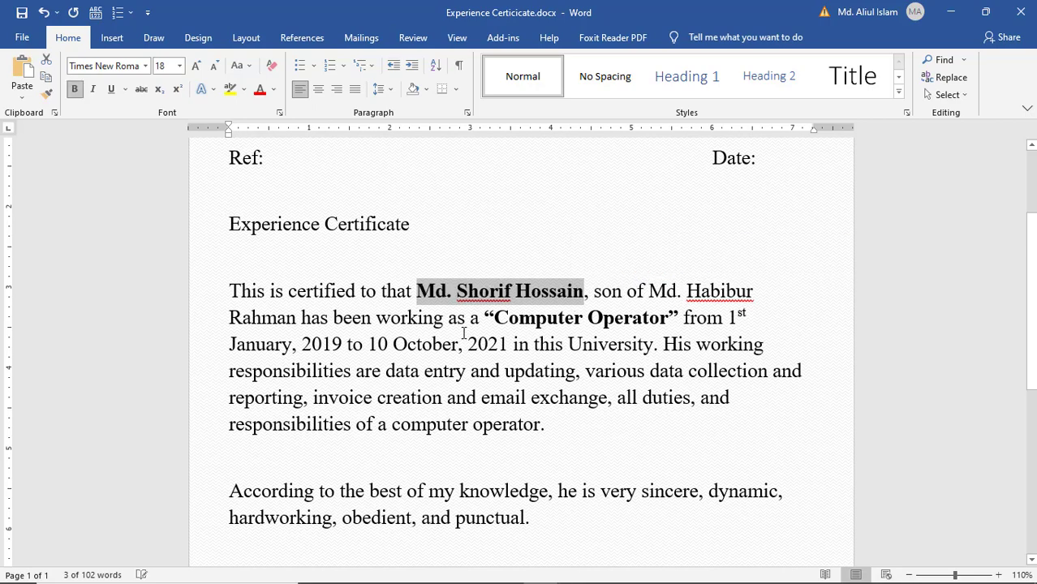
pyautogui.click(464, 333)
pyautogui.scroll(3, 463, 334)
pyautogui.moveTo(419, 340); pyautogui.dragTo(214, 341)
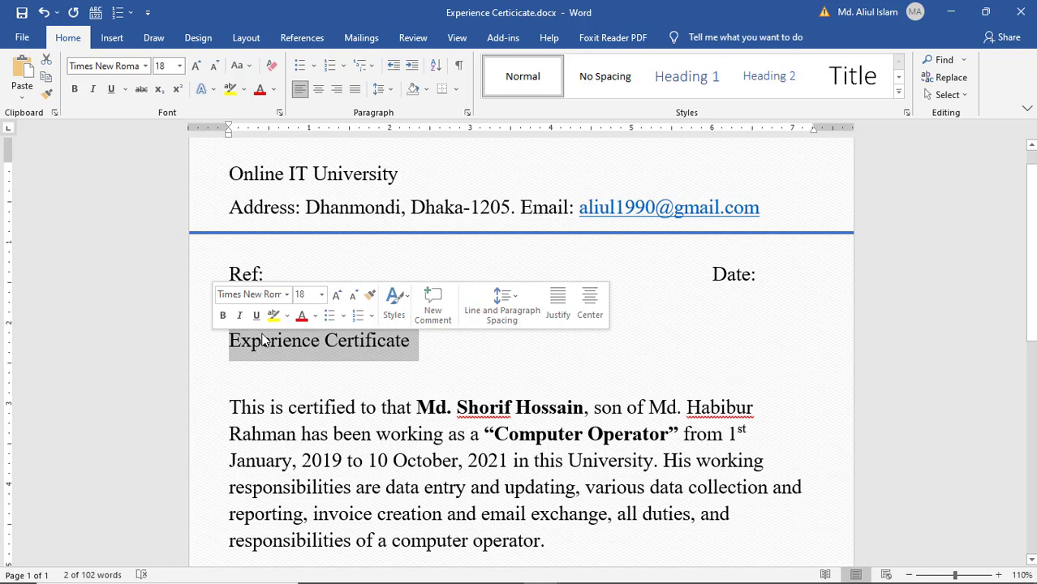
# - Centre the Experience Certificate title and set it in Monotype Corsiva, 36 pt
pyautogui.click(319, 89)
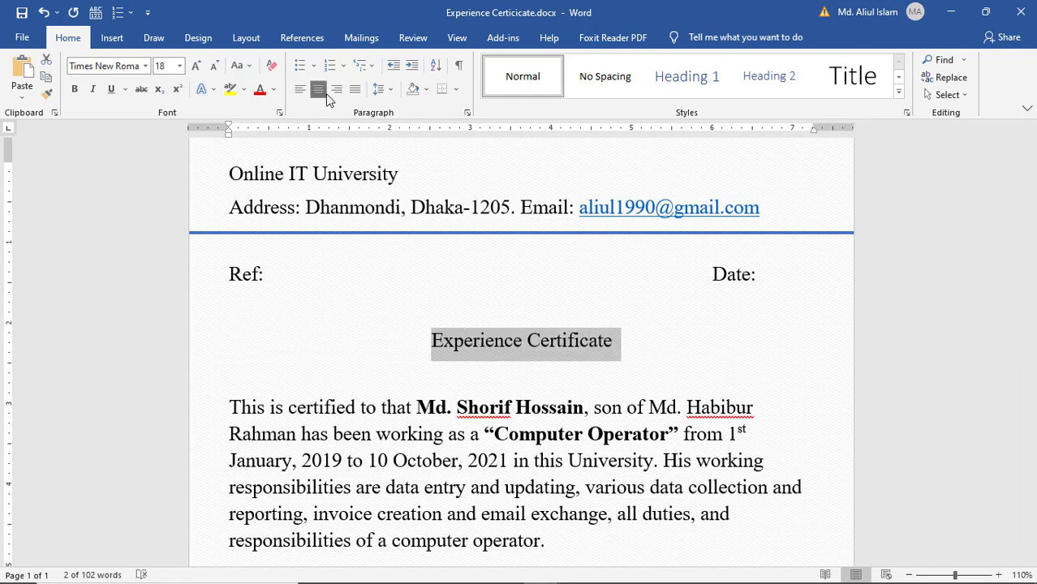
pyautogui.click(145, 68)
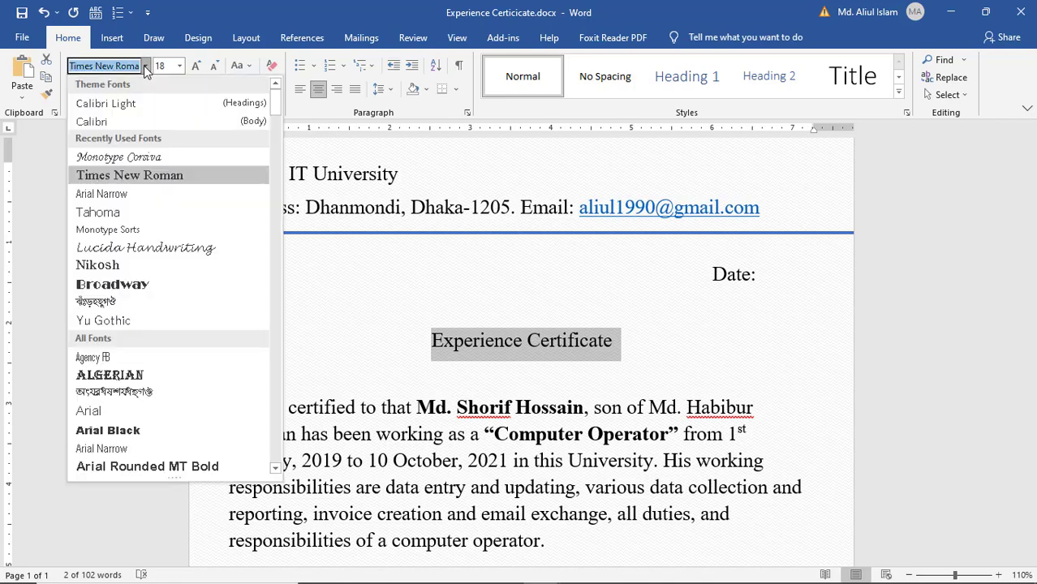
pyautogui.click(135, 161)
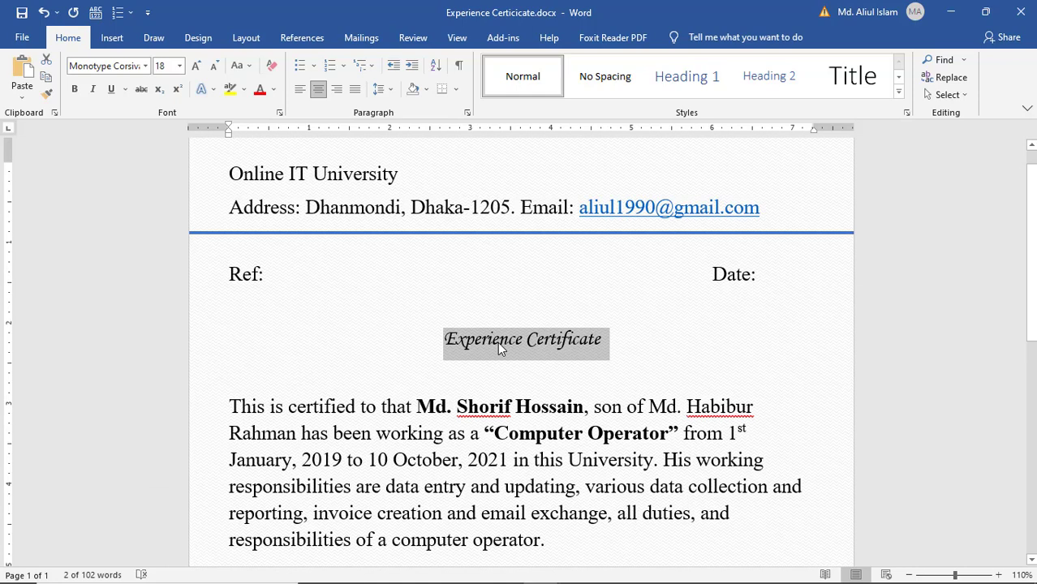
pyautogui.click(179, 67)
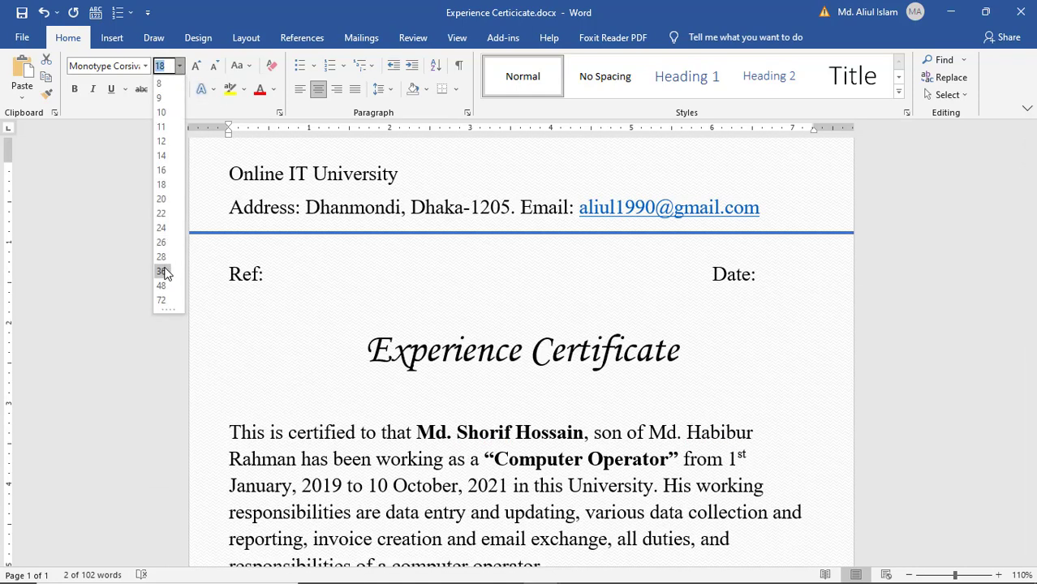
pyautogui.click(162, 271)
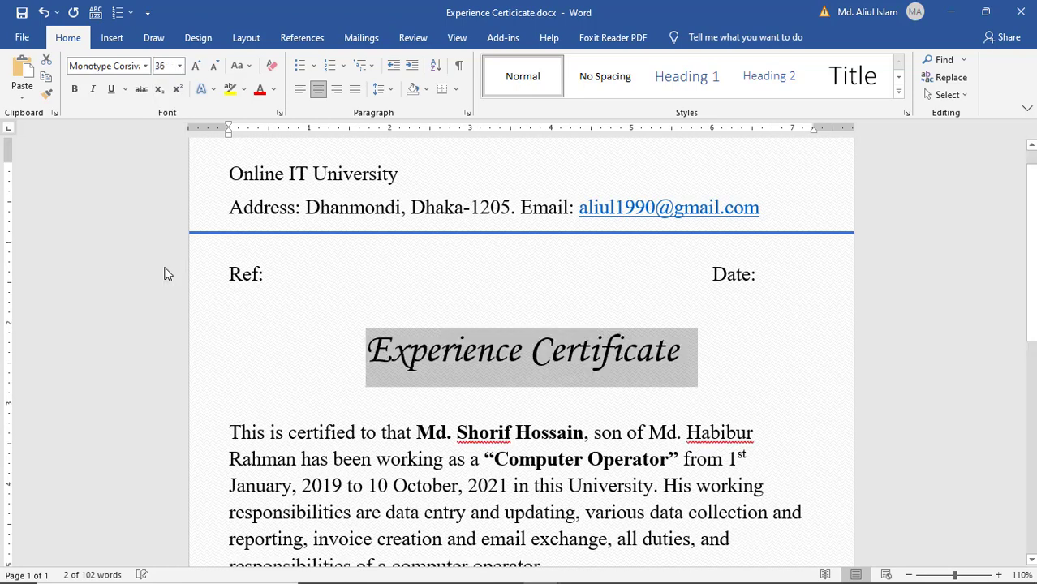
# - Give the title a double underline
pyautogui.click(113, 90)
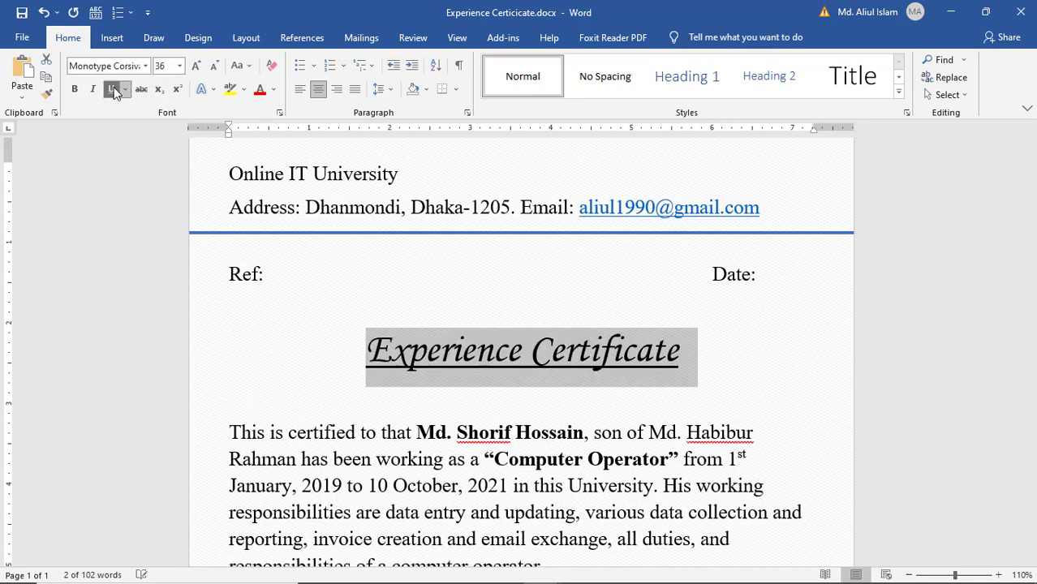
pyautogui.click(126, 90)
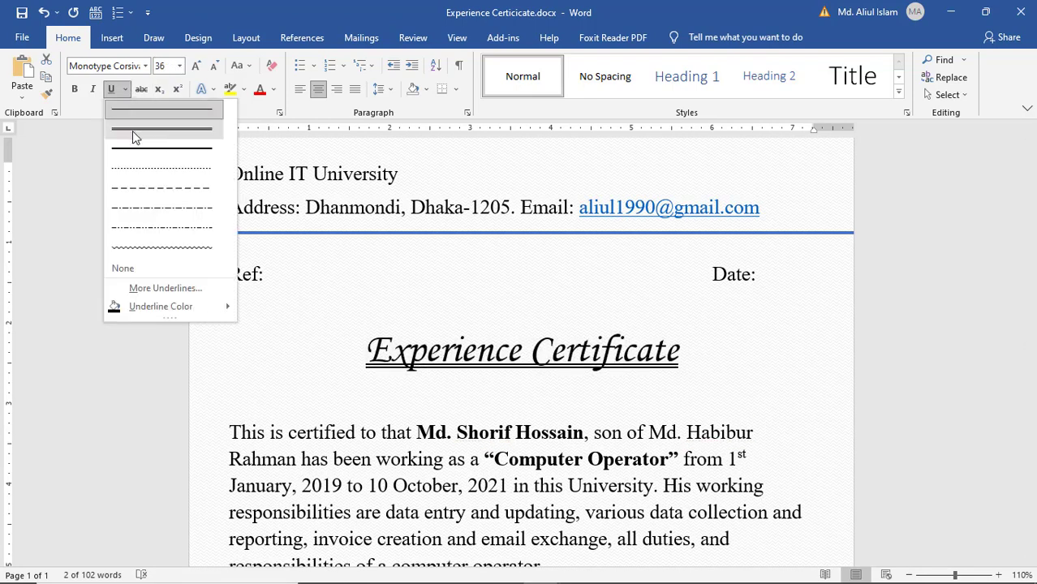
pyautogui.click(133, 132)
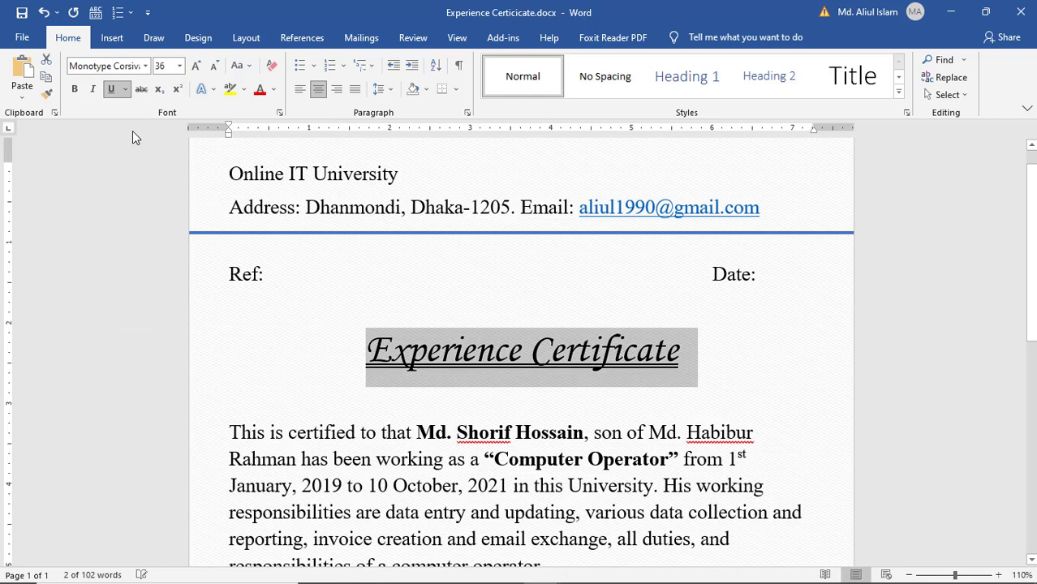
pyautogui.click(561, 395)
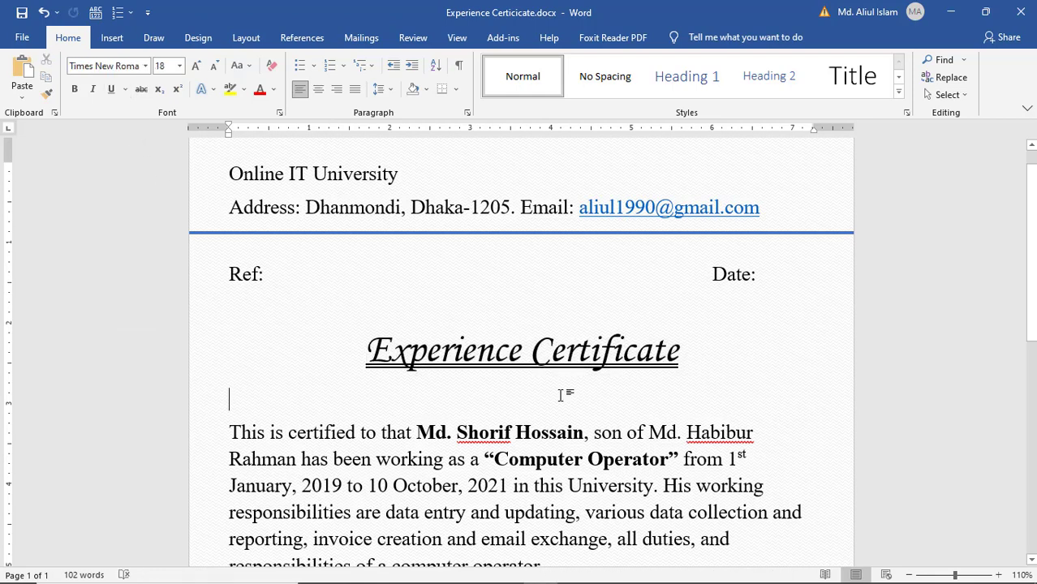
pyautogui.scroll(1, 556, 386)
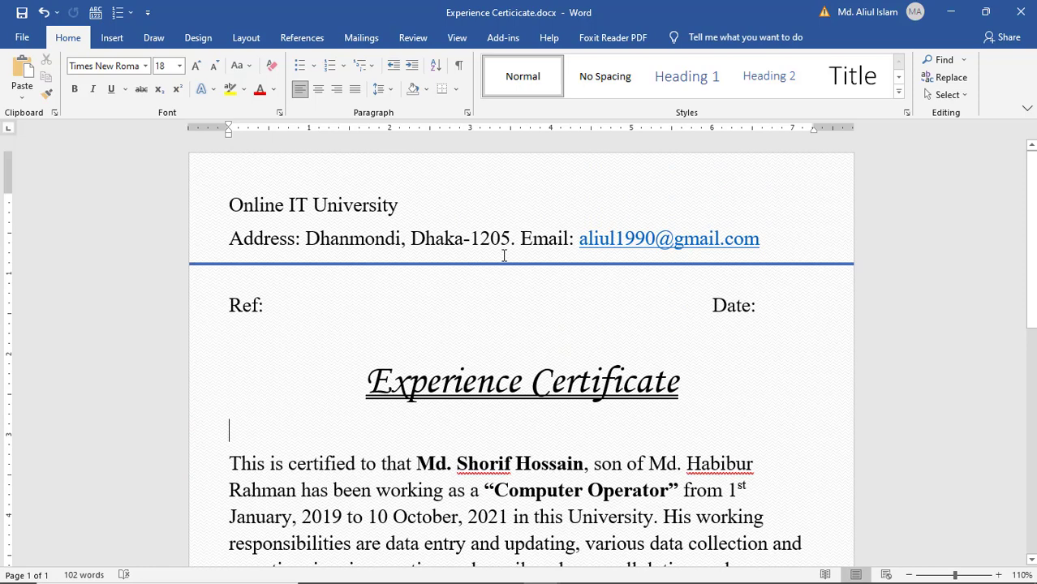
# - Make 'Online IT University' 48 pt blue and indent the heading and address lines half an inch
pyautogui.moveTo(412, 209); pyautogui.dragTo(228, 209)
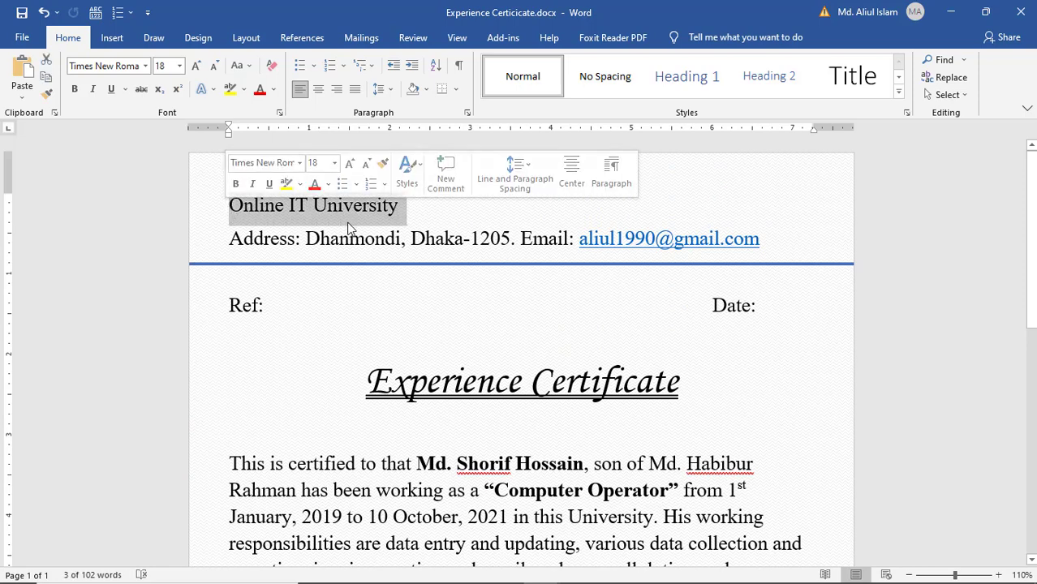
pyautogui.click(333, 166)
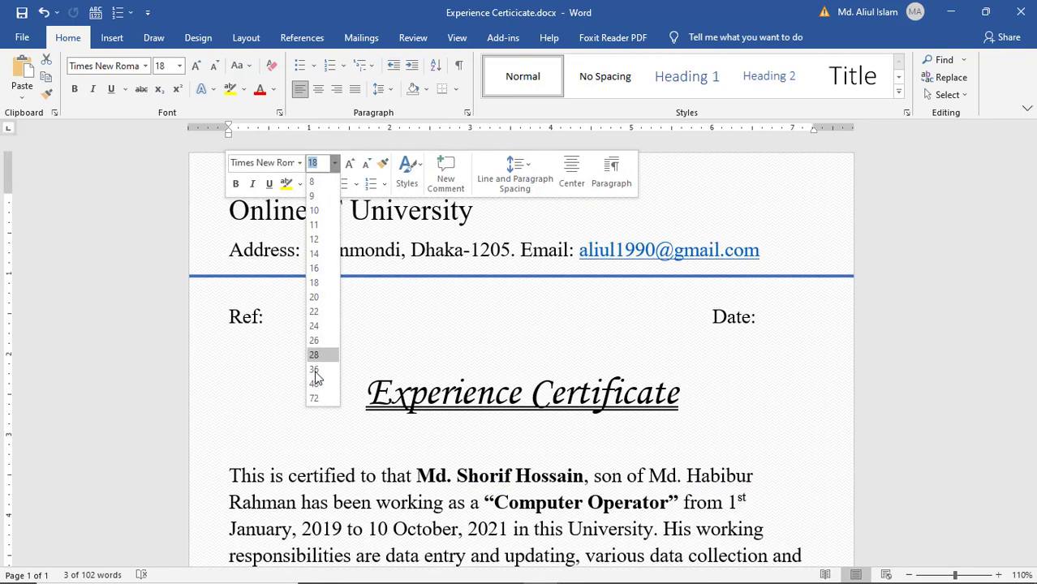
pyautogui.click(315, 384)
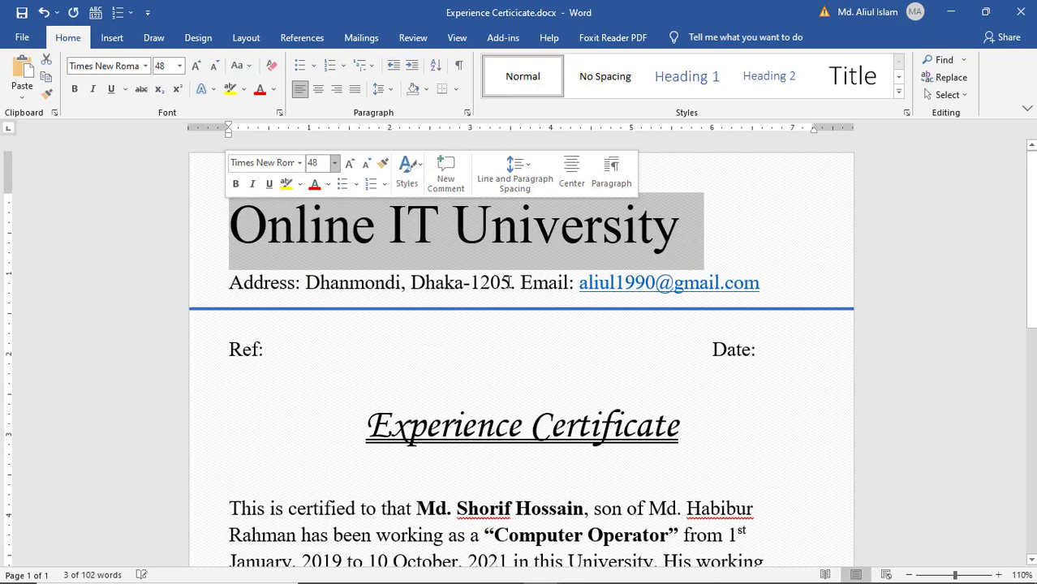
pyautogui.click(329, 186)
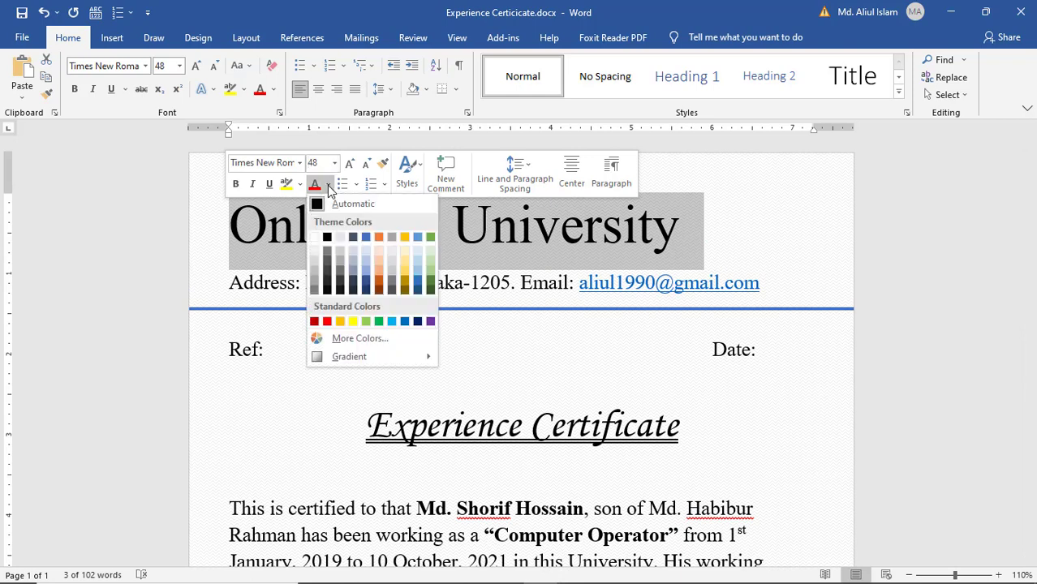
pyautogui.click(392, 322)
pyautogui.click(267, 236)
pyautogui.press('Tab')
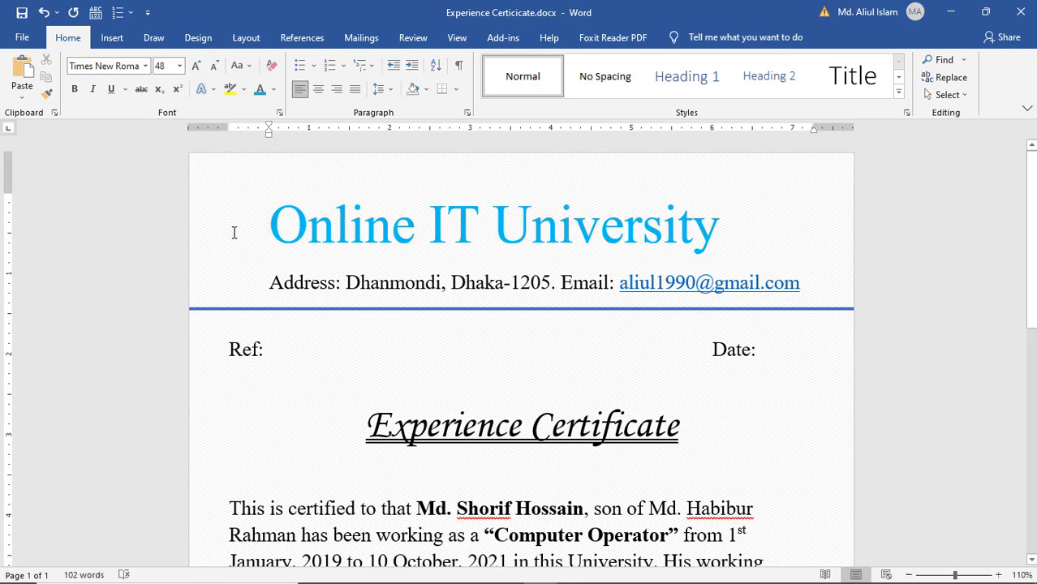
# - Drag WithOut BG.png from the Experience Certificate folder into Word's letterhead beside the heading
pyautogui.click(985, 12)
pyautogui.doubleClick(36, 235)
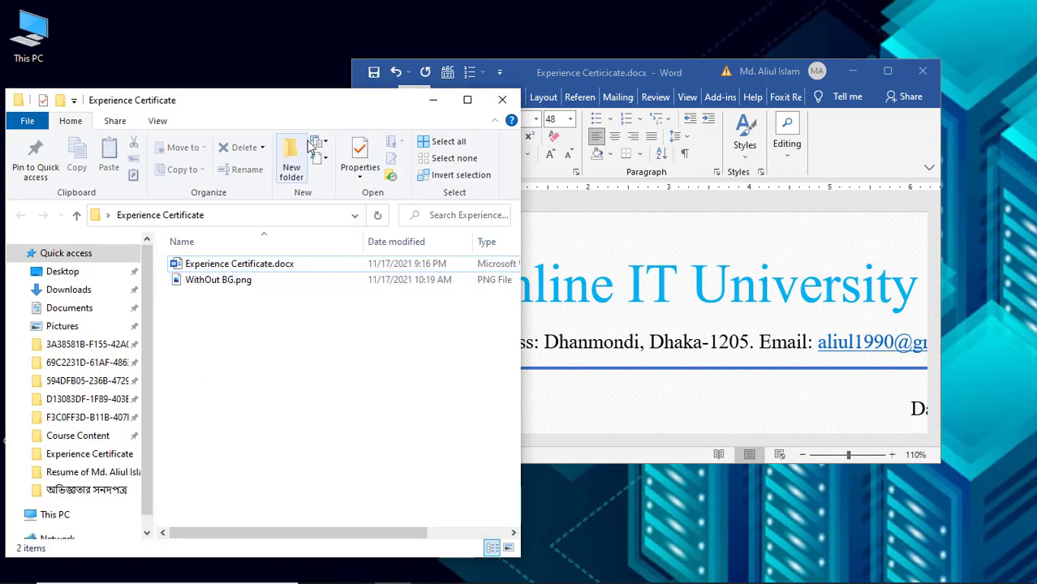
pyautogui.moveTo(296, 112); pyautogui.dragTo(165, 99)
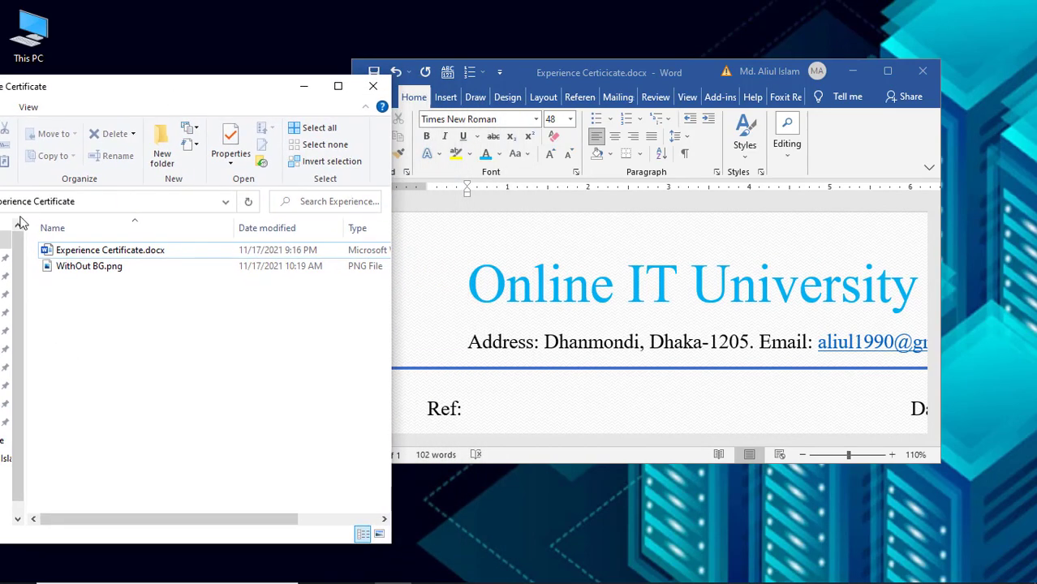
pyautogui.click(90, 268)
pyautogui.doubleClick(89, 268)
pyautogui.moveTo(209, 280); pyautogui.dragTo(431, 287)
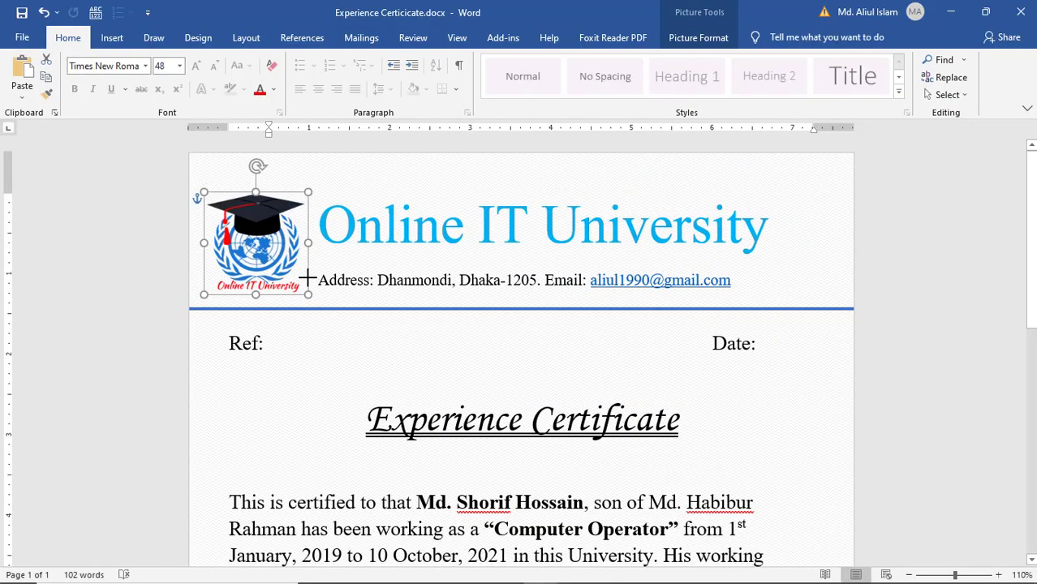
pyautogui.moveTo(308, 279); pyautogui.dragTo(306, 276)
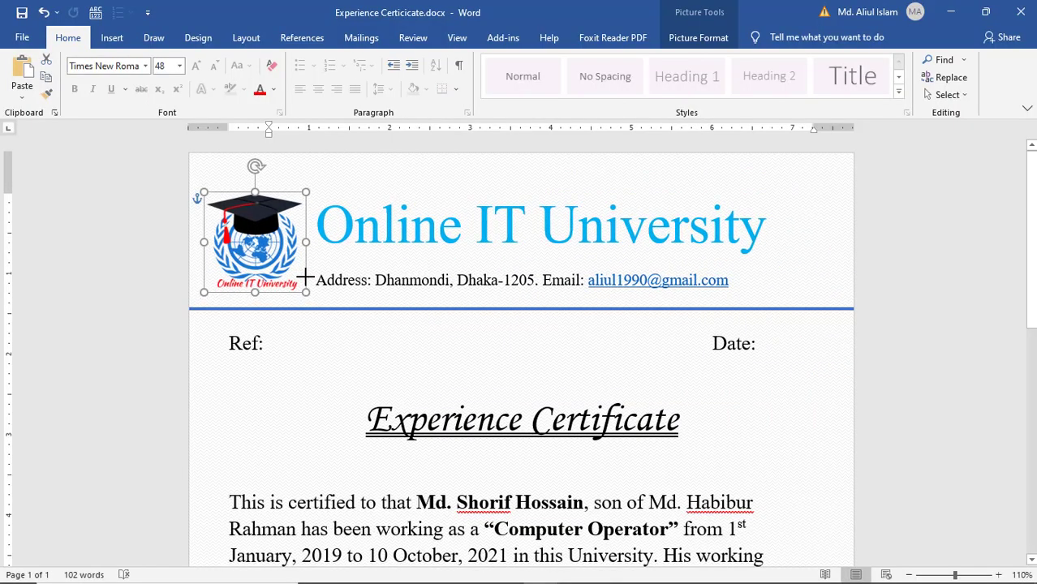
# - Resize the logo slightly smaller with its corner handle, then deselect it
pyautogui.moveTo(306, 277); pyautogui.dragTo(306, 277)
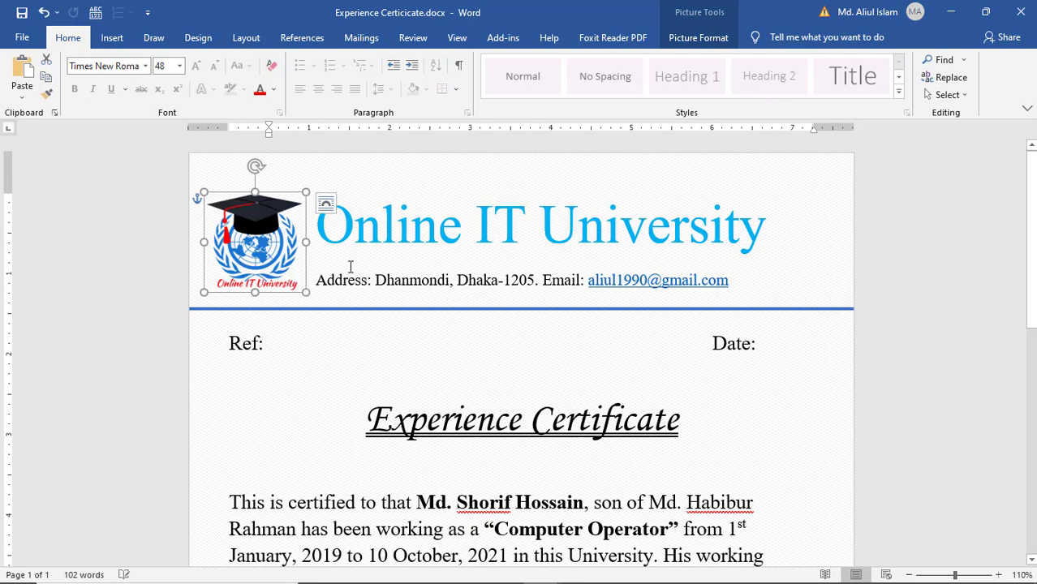
pyautogui.click(448, 241)
pyautogui.scroll(-2, 259, 341)
pyautogui.scroll(1, 260, 341)
# - Select the certificate's body paragraphs below the Ref line
pyautogui.click(257, 341)
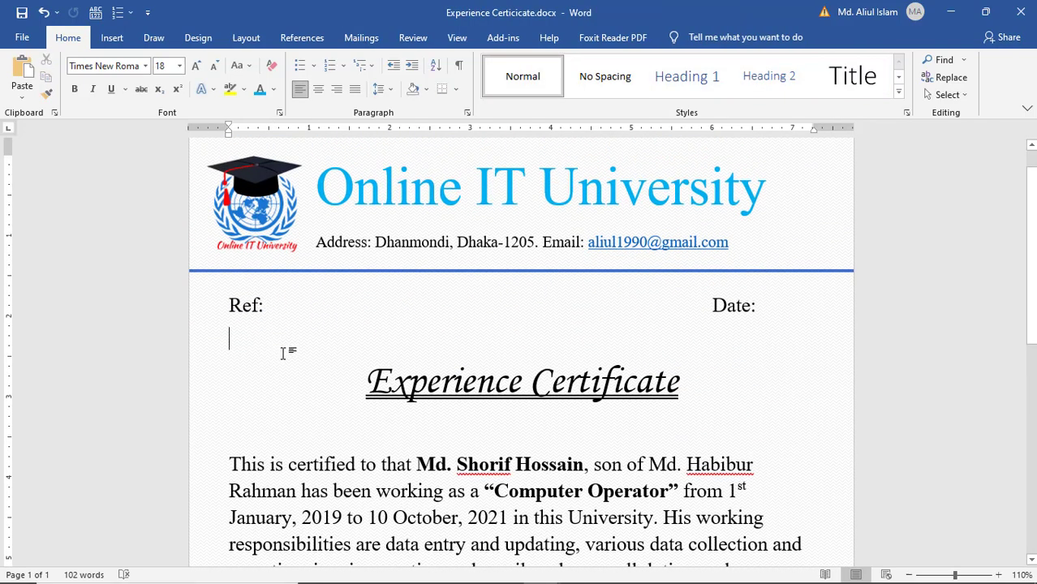
pyautogui.scroll(-3, 280, 351)
pyautogui.moveTo(229, 271); pyautogui.dragTo(584, 474)
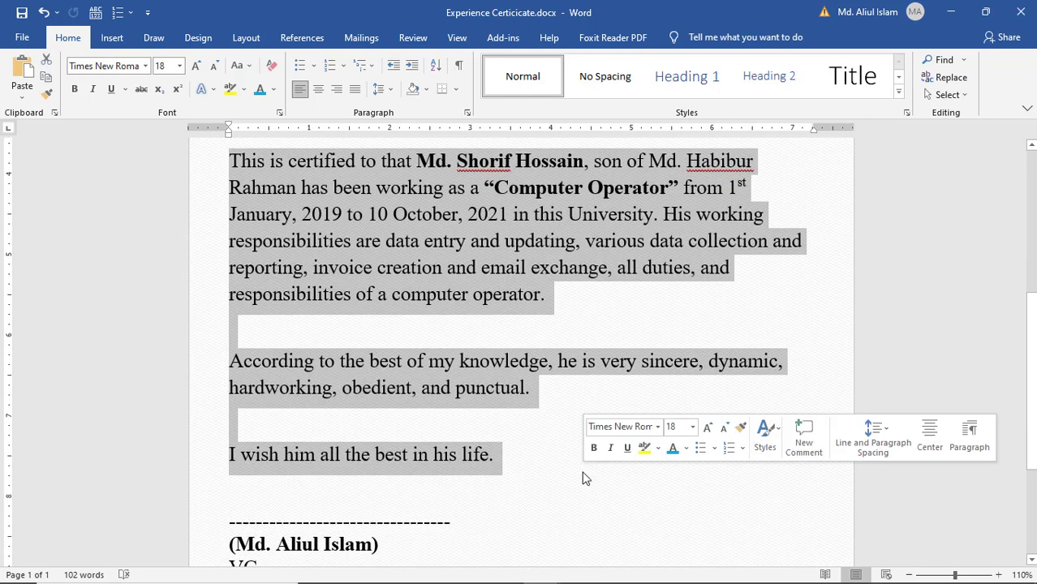
# - Justify the selected body paragraphs and save the certificate with Ctrl+S
pyautogui.click(355, 89)
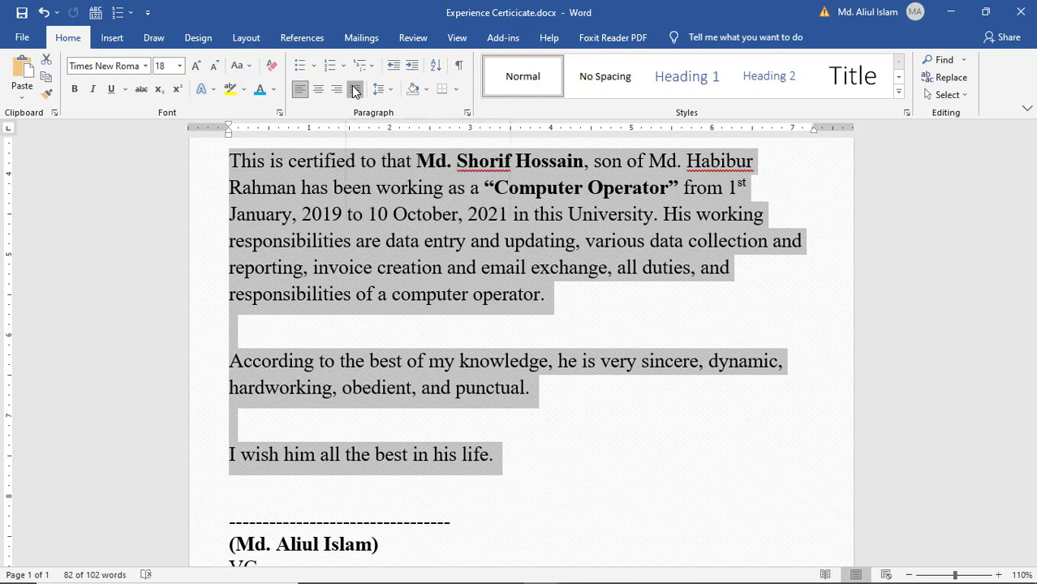
pyautogui.click(491, 328)
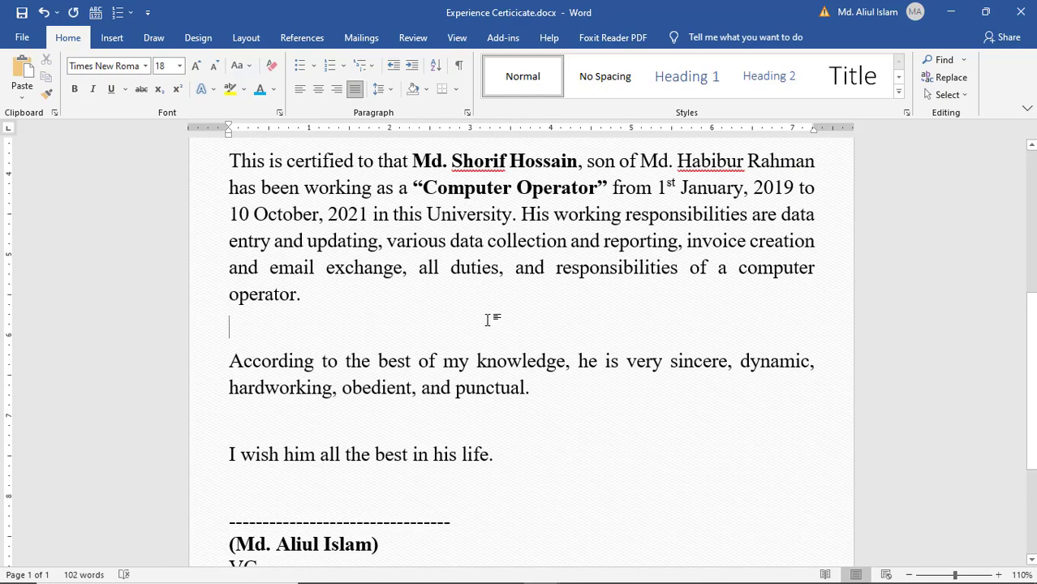
pyautogui.scroll(1, 488, 317)
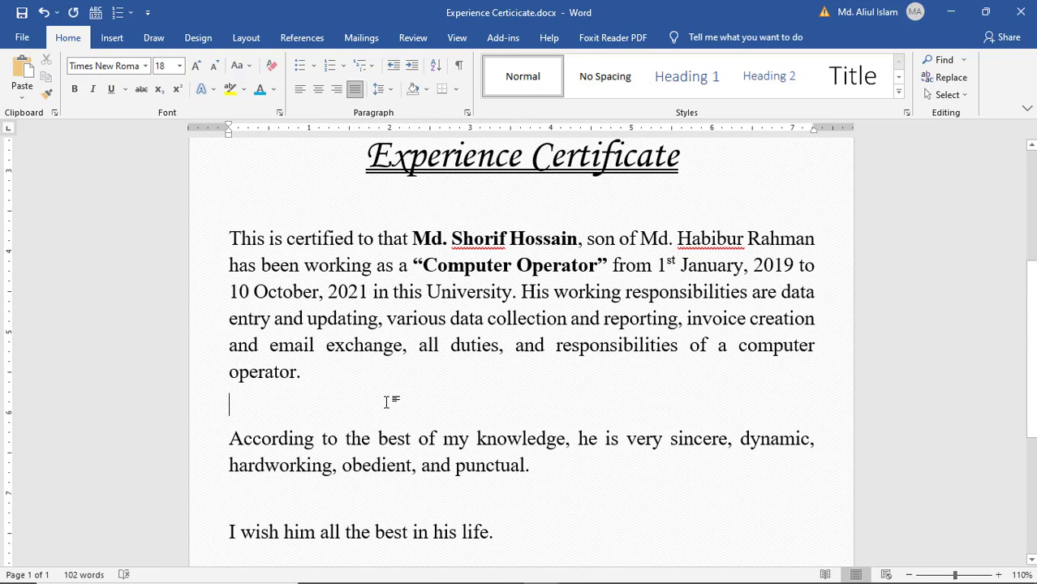
pyautogui.hotkey('ctrl', 's')
# - Switch Word to Full-screen mode to view the whole finished certificate page
pyautogui.scroll(-5, 386, 403)
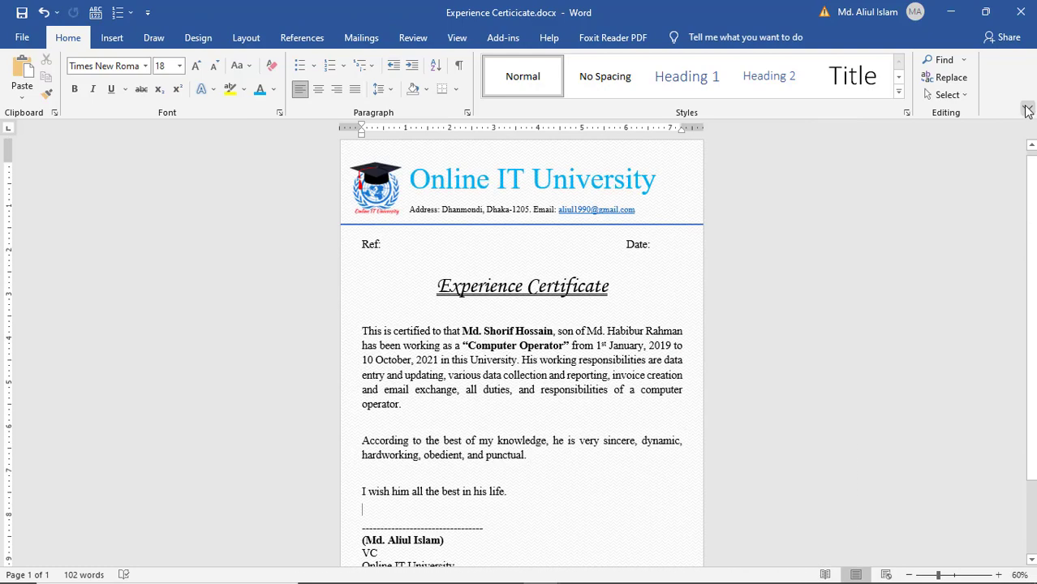
pyautogui.click(1026, 111)
pyautogui.click(974, 148)
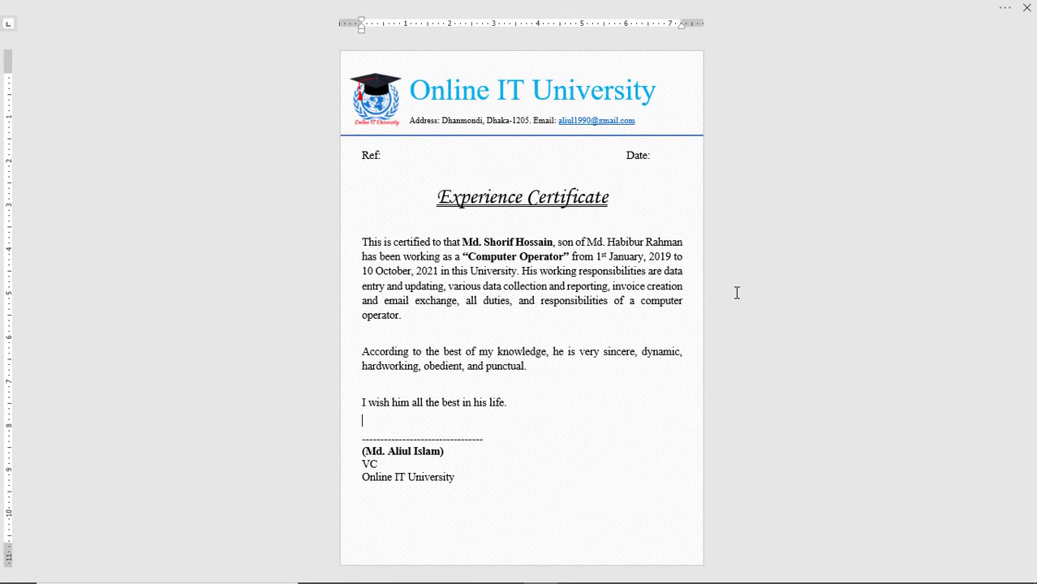